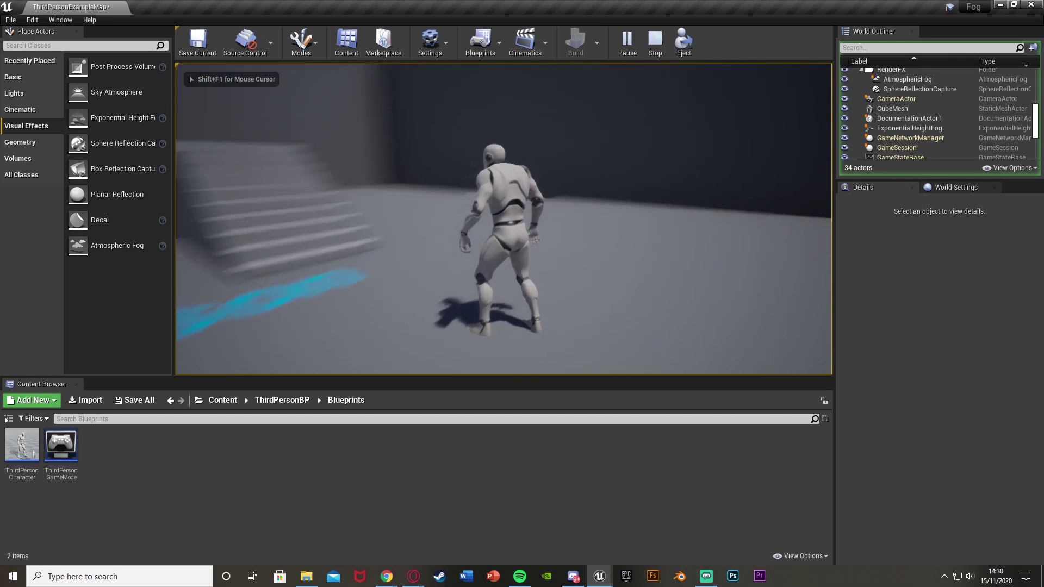
Step: Walk the character around the running level near the stairs and stop the play session
{"action": "key", "text": "w"}
{"action": "key", "text": "d"}
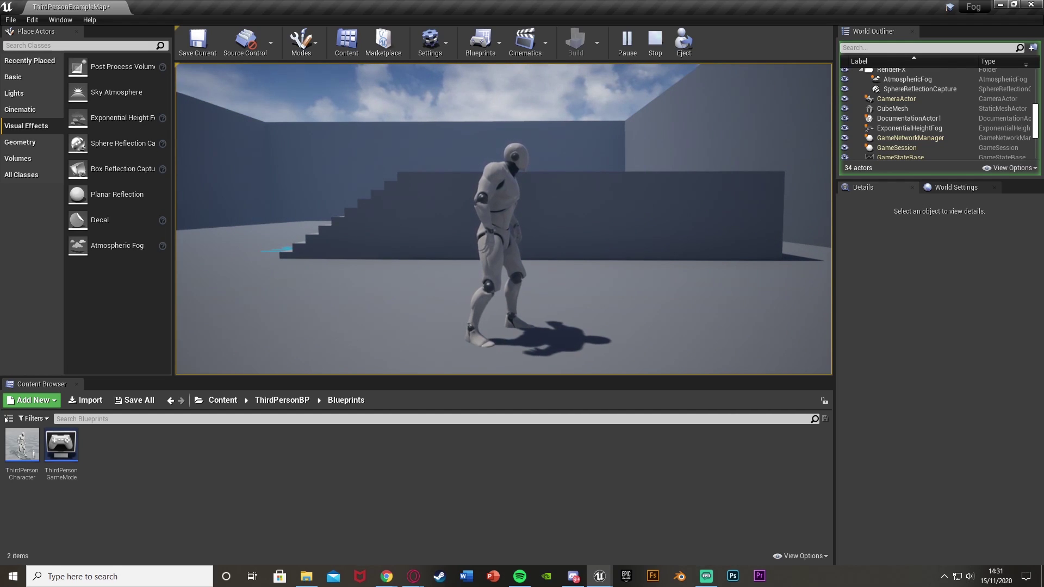
{"action": "key", "text": "a"}
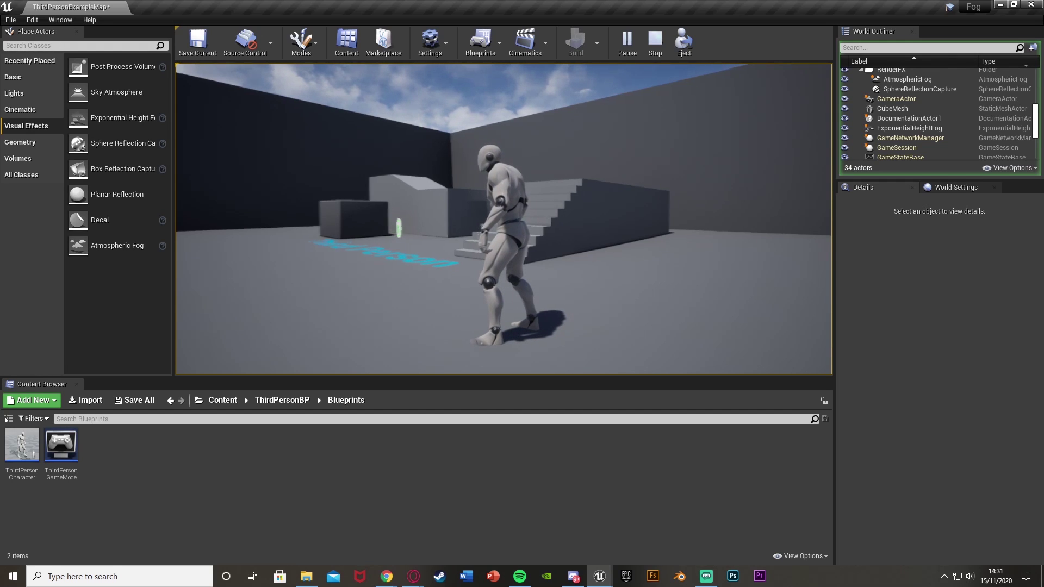
{"action": "key", "text": "a"}
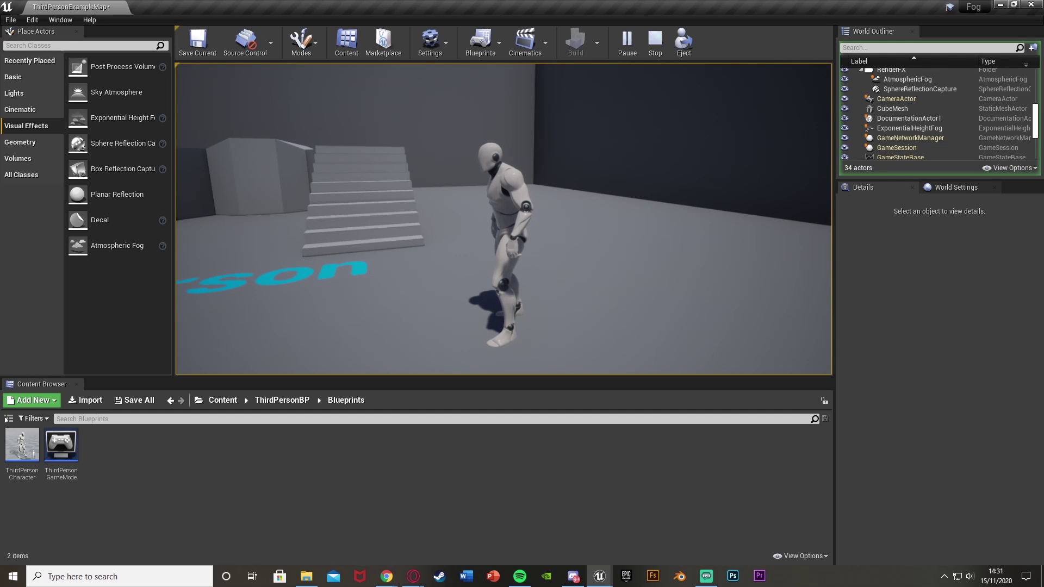
{"action": "key", "text": "Escape"}
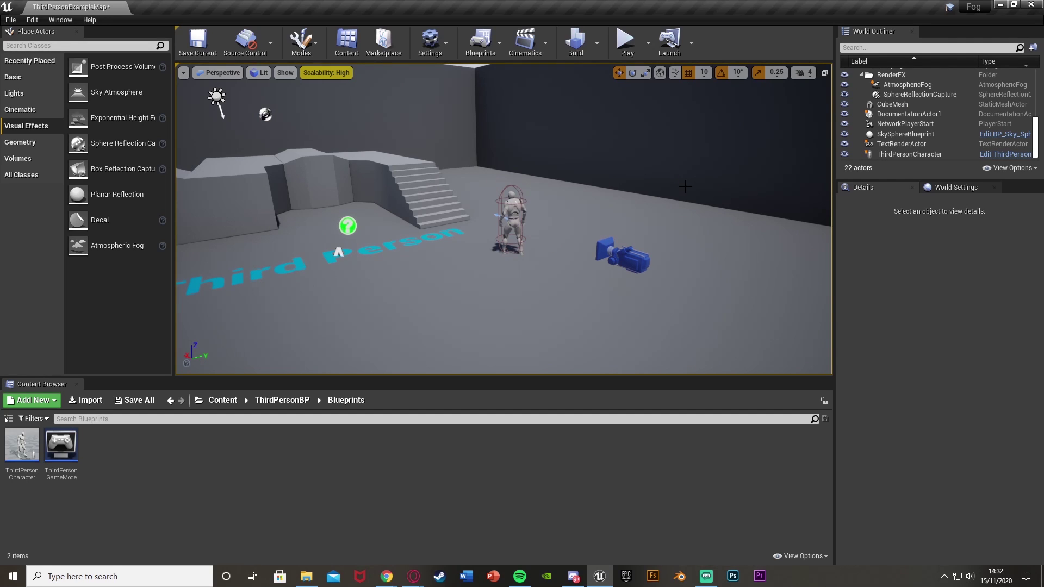
Step: Place an Exponential Height Fog actor in the level beside the third-person character
{"action": "key", "text": "a"}
{"action": "right_click_drag", "start_coordinate": [544, 208], "coordinate": [584, 199]}
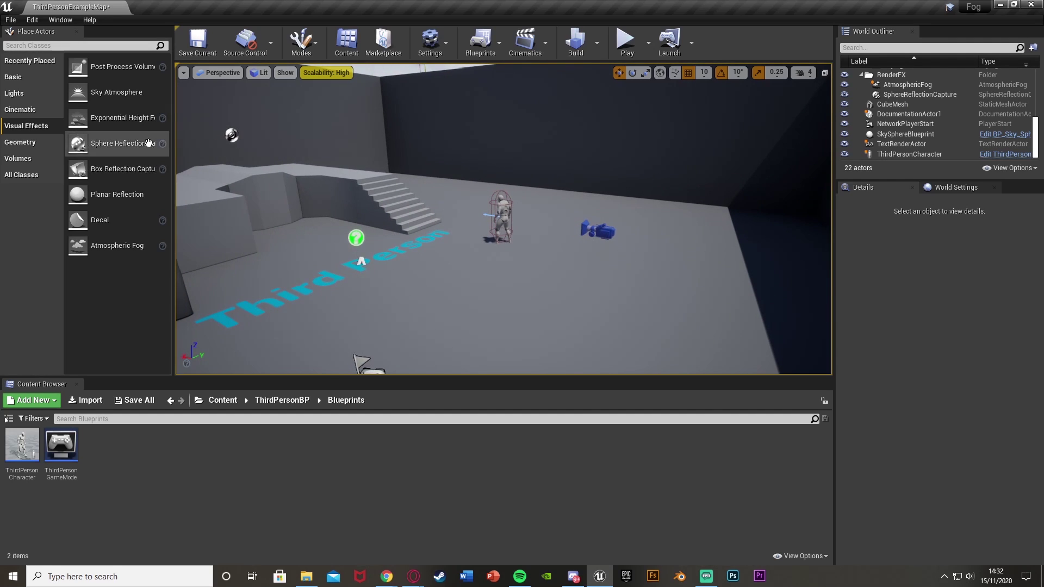
{"action": "left_click_drag", "start_coordinate": [105, 119], "coordinate": [508, 209]}
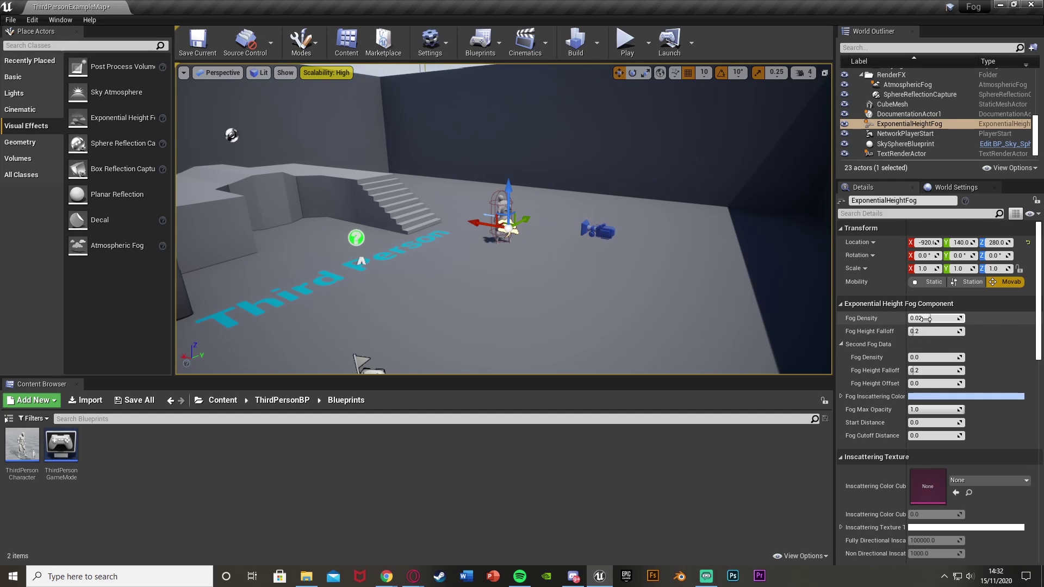
Step: Set the fog's Fog Density to 0.05, Fog Height Falloff to 0.001 and second Fog Density to 0.05
{"action": "left_click_drag", "start_coordinate": [925, 321], "coordinate": [964, 358]}
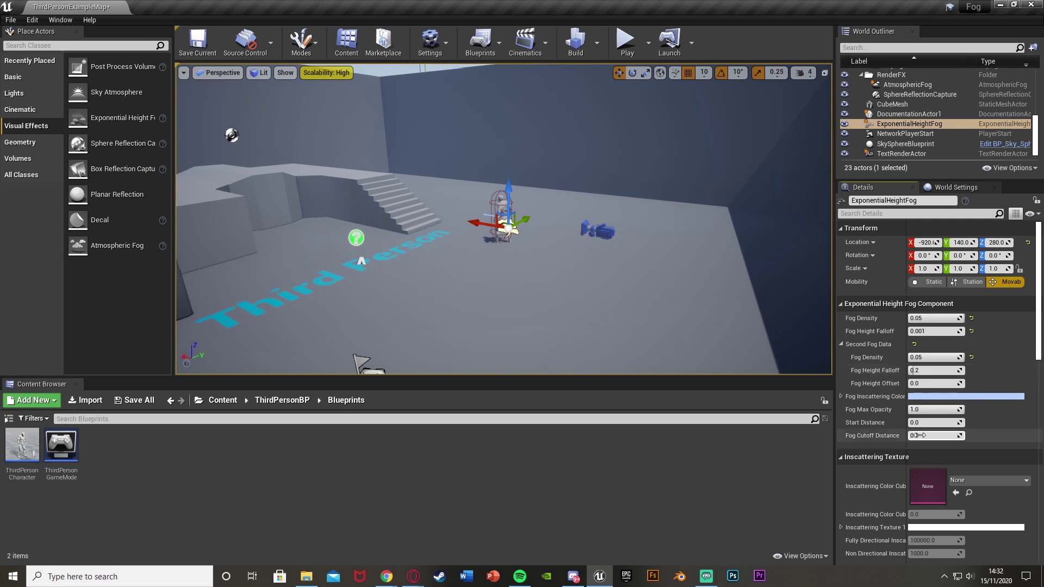
{"action": "mouse_move", "coordinate": [909, 424]}
{"action": "left_mouse_down"}
{"action": "mouse_move", "coordinate": [957, 424]}
{"action": "mouse_move", "coordinate": [907, 422]}
{"action": "left_mouse_up"}
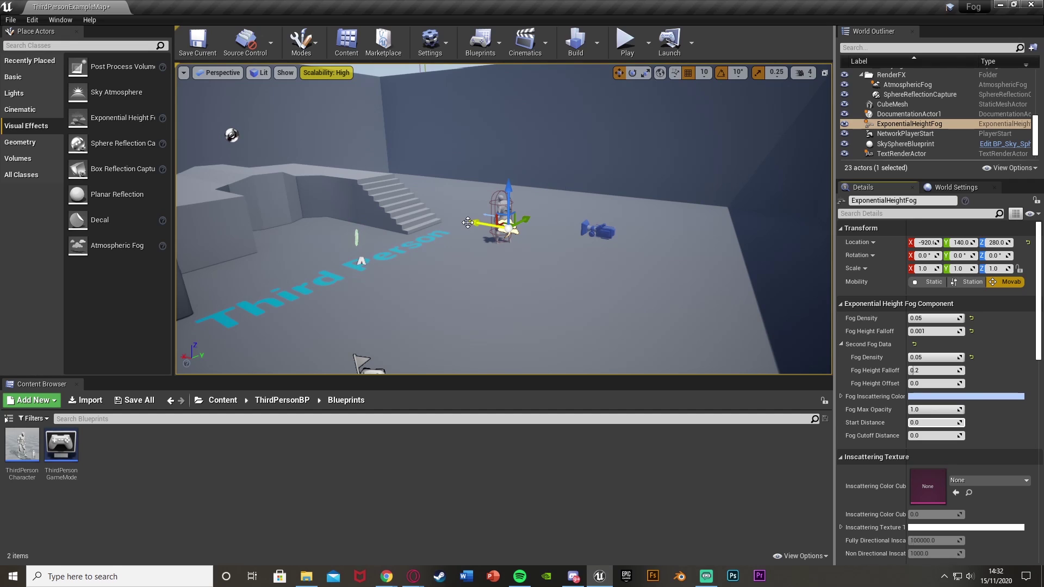
Step: Set the Exponential Height Fog's Start Distance to 5000
{"action": "left_click", "coordinate": [932, 422]}
{"action": "type", "text": "5000"}
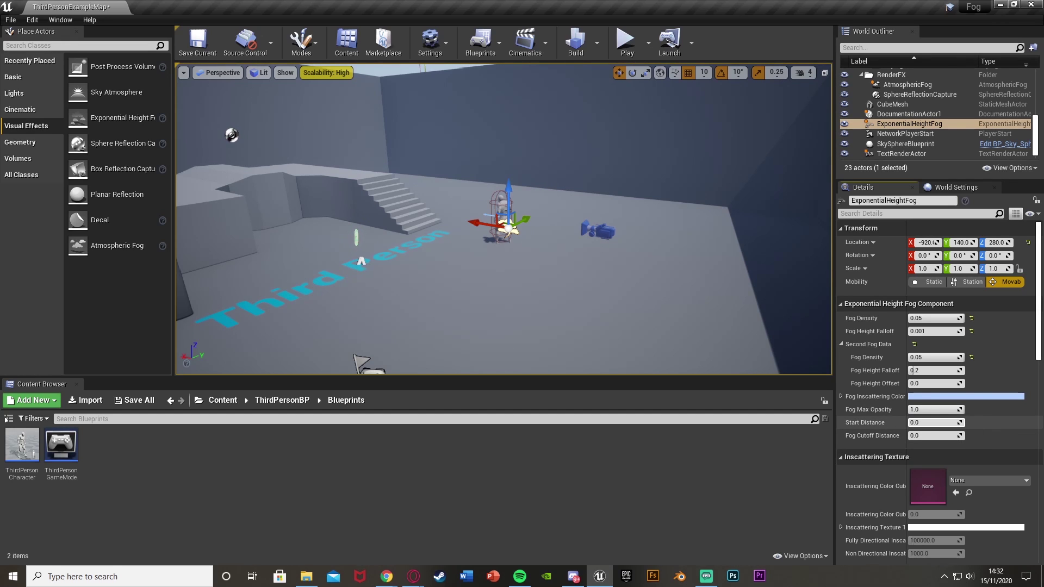
{"action": "key", "text": "Return"}
{"action": "mouse_move", "coordinate": [597, 247]}
{"action": "right_mouse_down"}
{"action": "mouse_move", "coordinate": [581, 214]}
{"action": "mouse_move", "coordinate": [597, 246]}
{"action": "right_mouse_up"}
{"action": "mouse_move", "coordinate": [954, 422]}
{"action": "left_mouse_down"}
{"action": "mouse_move", "coordinate": [910, 422]}
{"action": "mouse_move", "coordinate": [954, 422]}
{"action": "left_mouse_up"}
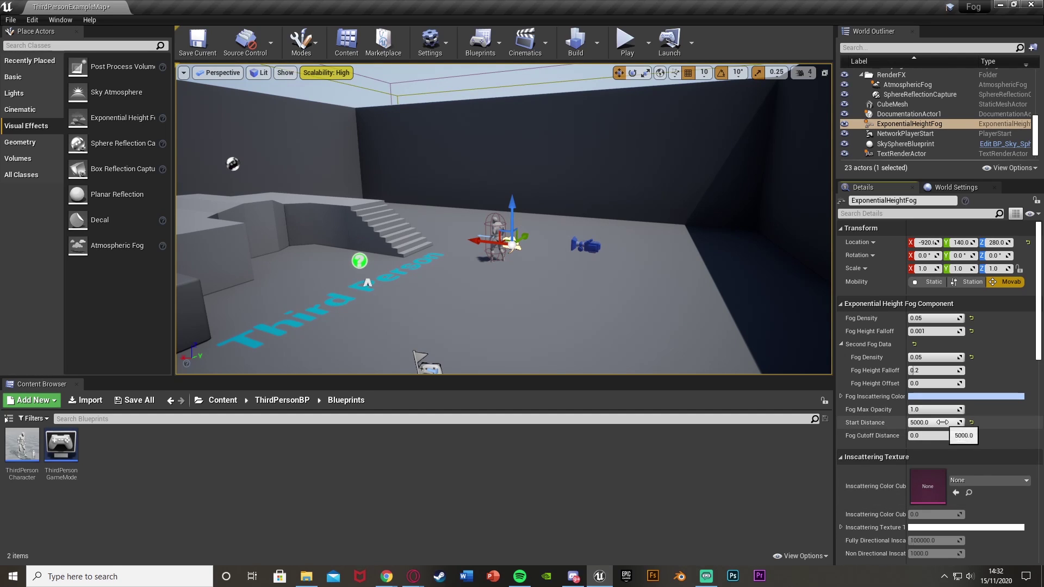
Step: Try a different Start Distance for the fog and undo that change
{"action": "left_click_drag", "start_coordinate": [939, 423], "coordinate": [924, 423]}
{"action": "right_click_drag", "start_coordinate": [674, 283], "coordinate": [633, 257]}
{"action": "key", "text": "ctrl+z"}
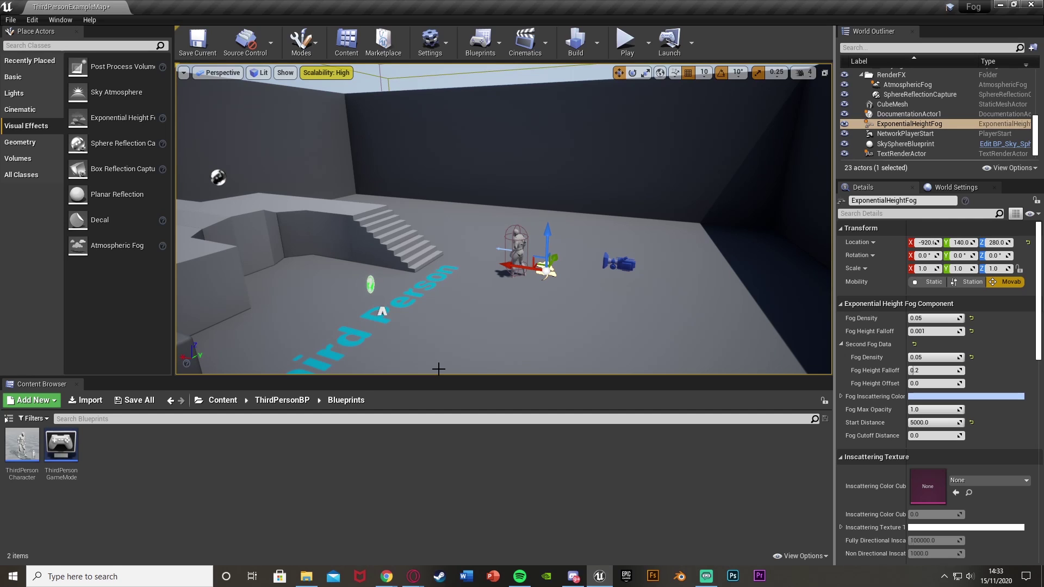
Step: Search the placeable actors for "box" and place a Box Trigger in the level
{"action": "left_click", "coordinate": [74, 45]}
{"action": "type", "text": "box"}
{"action": "left_click_drag", "start_coordinate": [105, 94], "coordinate": [421, 212]}
Step: Stretch the trigger box to a Y extent of 460, positioned at X 180, Y 970, Z 130 behind the stairs
{"action": "key", "text": "f"}
{"action": "key", "text": "e"}
{"action": "key", "text": "r"}
{"action": "left_click_drag", "start_coordinate": [498, 217], "coordinate": [463, 229]}
{"action": "key", "text": "w"}
{"action": "right_click_drag", "start_coordinate": [493, 231], "coordinate": [543, 226]}
{"action": "key", "text": "s"}
Step: Enlarge the trigger box to extents of 577.5 in X and 186.25 in Z, and move it to X 280, Z 270
{"action": "key", "text": "r"}
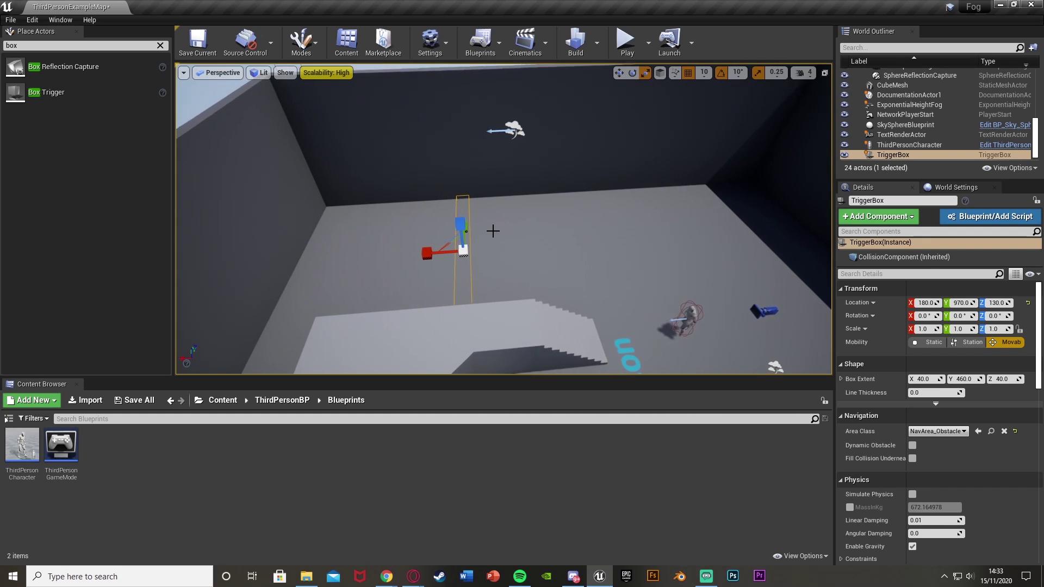
{"action": "left_click_drag", "start_coordinate": [431, 253], "coordinate": [444, 193]}
{"action": "key", "text": "w"}
{"action": "key", "text": "r"}
{"action": "right_click_drag", "start_coordinate": [646, 247], "coordinate": [691, 254]}
{"action": "key", "text": "w"}
{"action": "left_click_drag", "start_coordinate": [620, 252], "coordinate": [621, 215]}
{"action": "right_click_drag", "start_coordinate": [621, 214], "coordinate": [621, 250]}
{"action": "right_click_drag", "start_coordinate": [494, 254], "coordinate": [549, 274]}
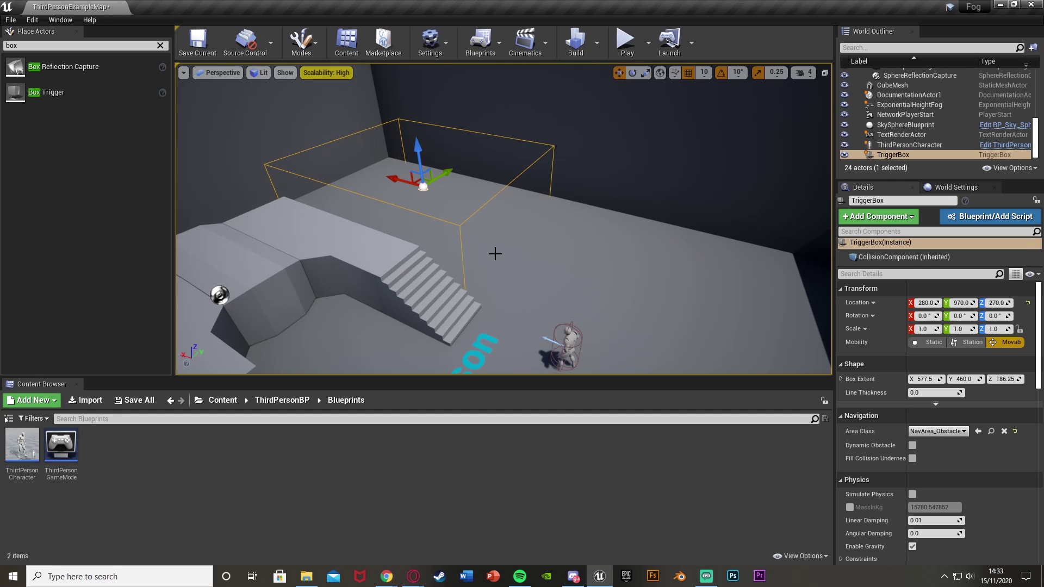
{"action": "right_click_drag", "start_coordinate": [499, 228], "coordinate": [535, 237]}
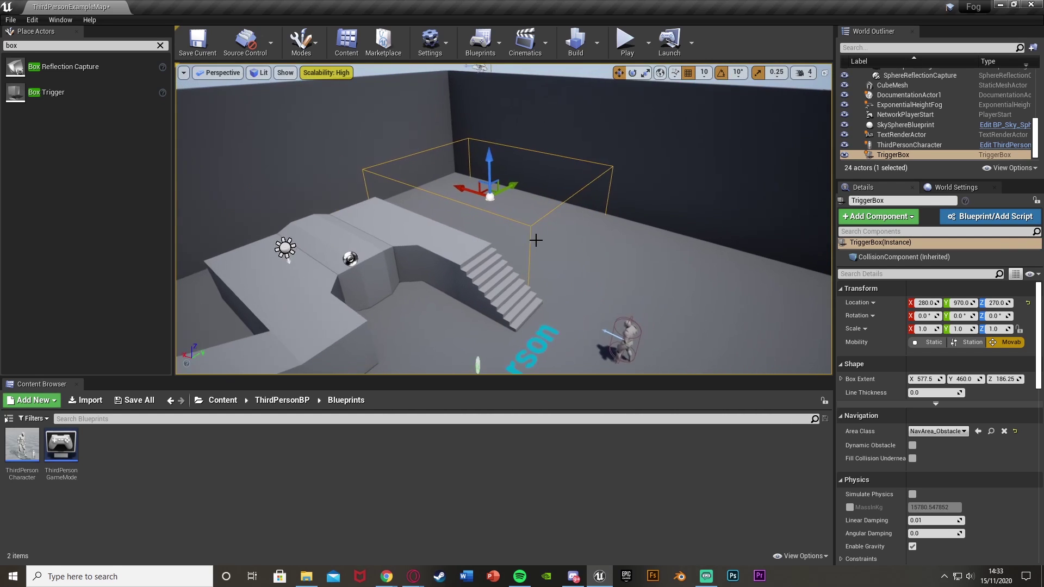
Step: Open the Level Blueprint and add an On Actor Begin Overlap event for the selected trigger box
{"action": "left_click", "coordinate": [498, 44]}
{"action": "left_click", "coordinate": [522, 124]}
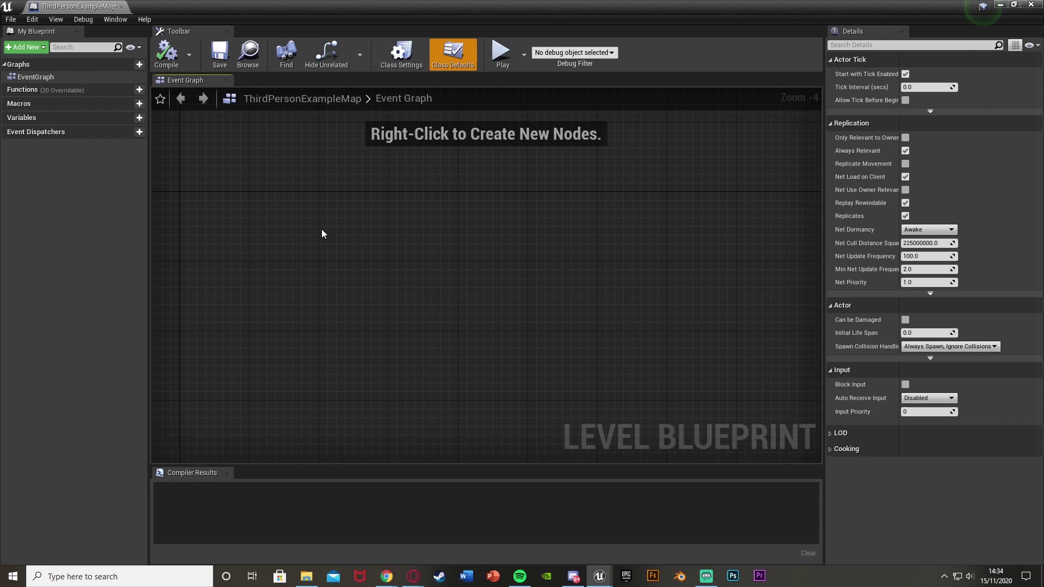
{"action": "right_click", "coordinate": [308, 214]}
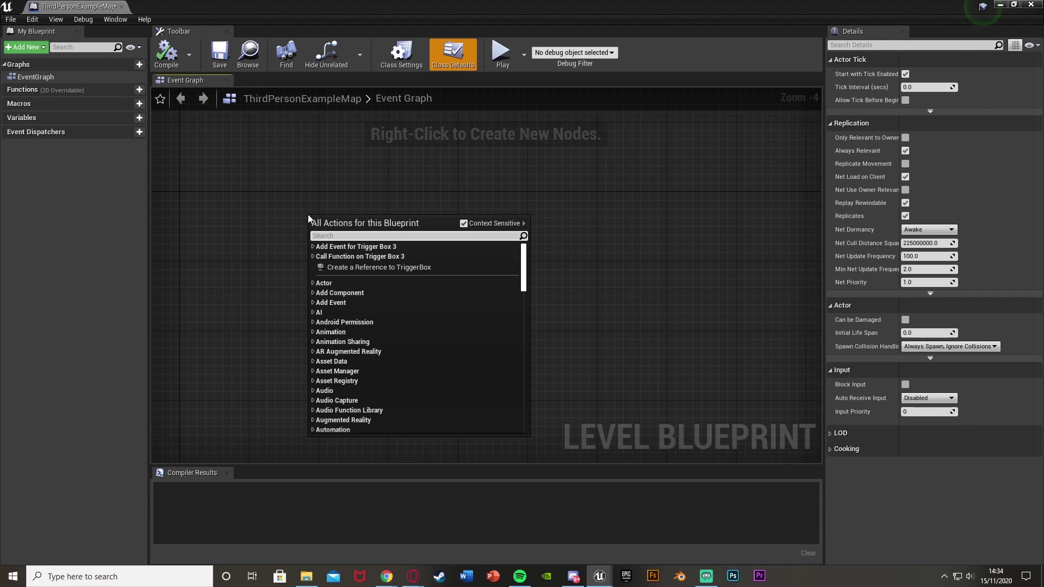
{"action": "type", "text": "e"}
{"action": "key", "text": "BackSpace"}
{"action": "type", "text": "begin over"}
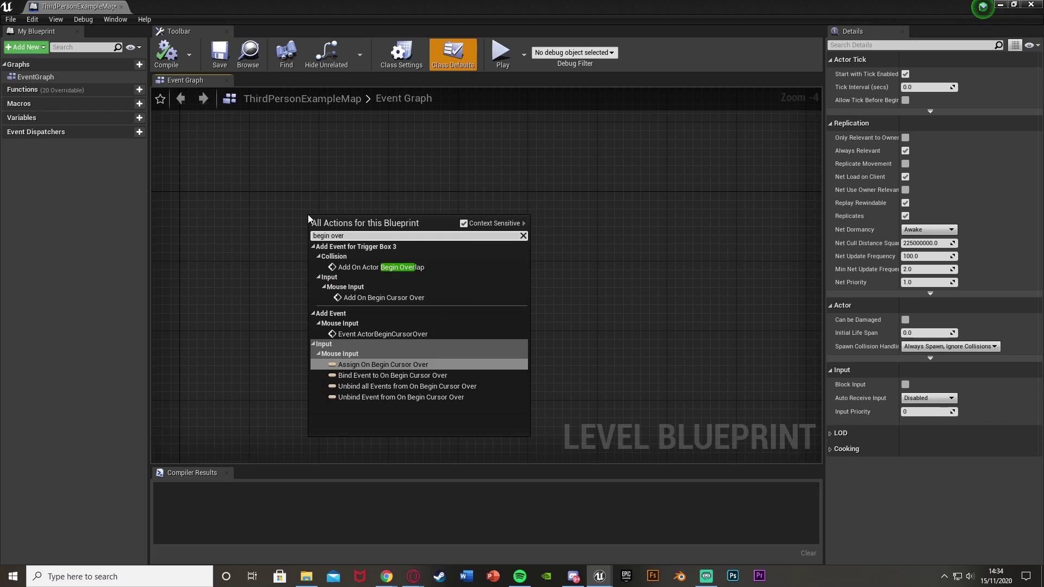
{"action": "left_click", "coordinate": [364, 267]}
{"action": "right_click_drag", "start_coordinate": [327, 237], "coordinate": [482, 319]}
{"action": "scroll", "coordinate": [484, 319], "scroll_direction": "up", "scroll_amount": 4}
{"action": "left_click_drag", "start_coordinate": [487, 316], "coordinate": [239, 274]}
{"action": "double_click", "coordinate": [635, 12]}
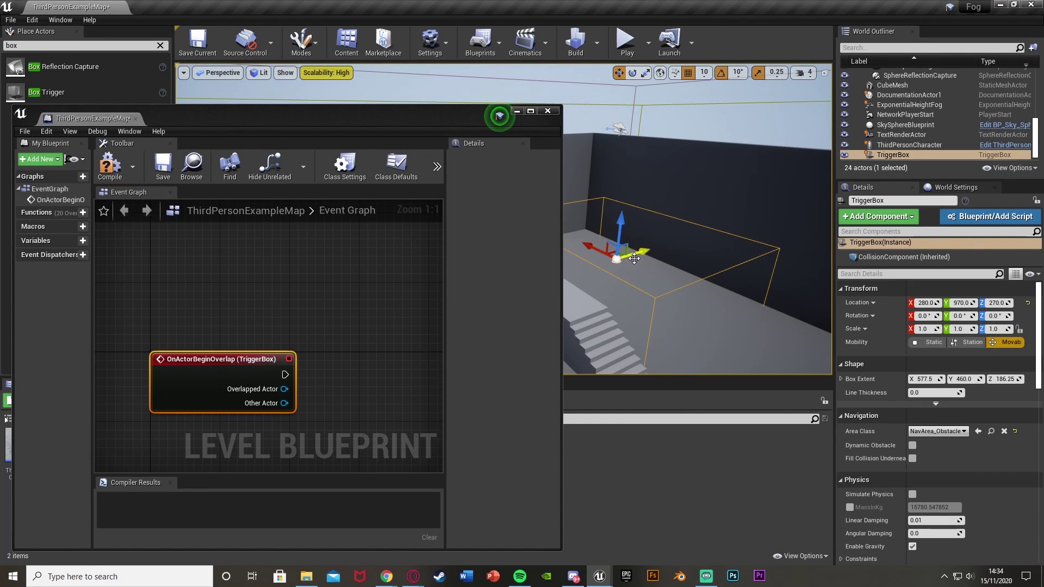
{"action": "right_click_drag", "start_coordinate": [246, 379], "coordinate": [258, 343]}
{"action": "double_click", "coordinate": [426, 118]}
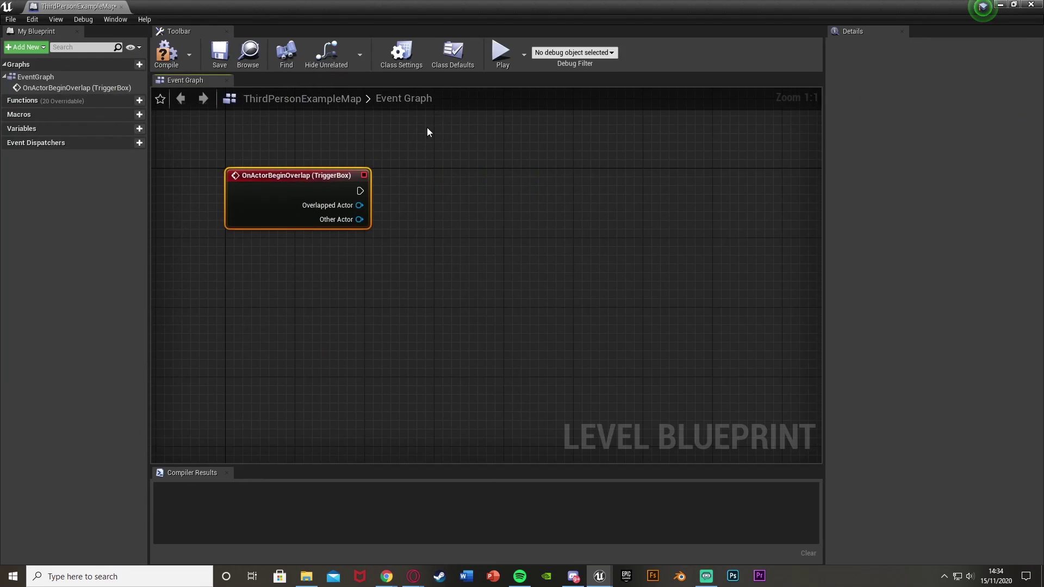
Step: Add an On Actor End Overlap event for the trigger box and place it below the begin overlap event
{"action": "right_click", "coordinate": [247, 281]}
{"action": "type", "text": "end over"}
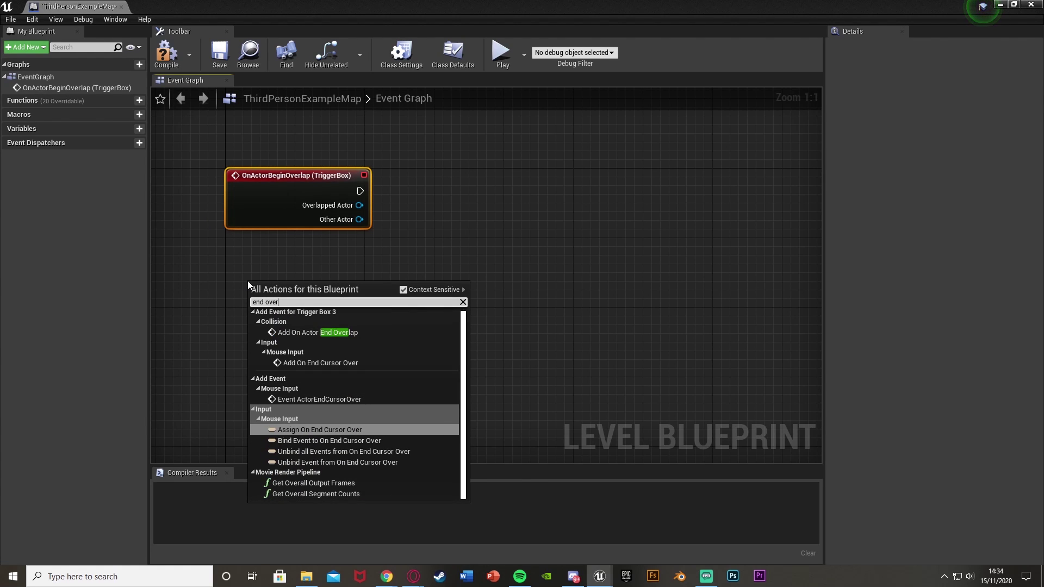
{"action": "left_click", "coordinate": [286, 334]}
{"action": "left_click_drag", "start_coordinate": [280, 320], "coordinate": [252, 278]}
{"action": "right_click_drag", "start_coordinate": [251, 274], "coordinate": [257, 325]}
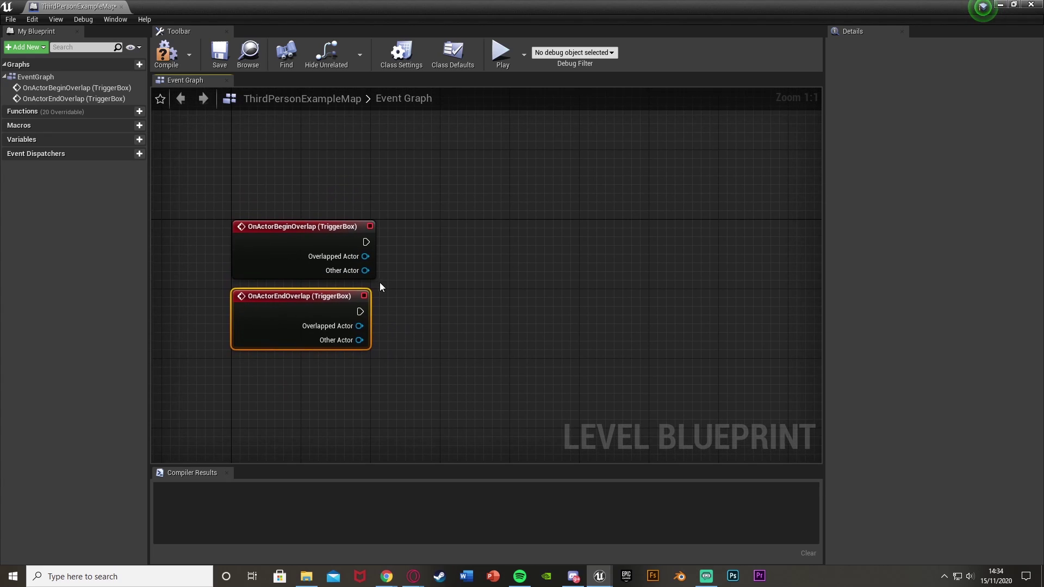
Step: Add a Cast To ThirdPersonCharacter node from the begin overlap event's Other Actor and align it with the event
{"action": "left_click_drag", "start_coordinate": [365, 270], "coordinate": [402, 265]}
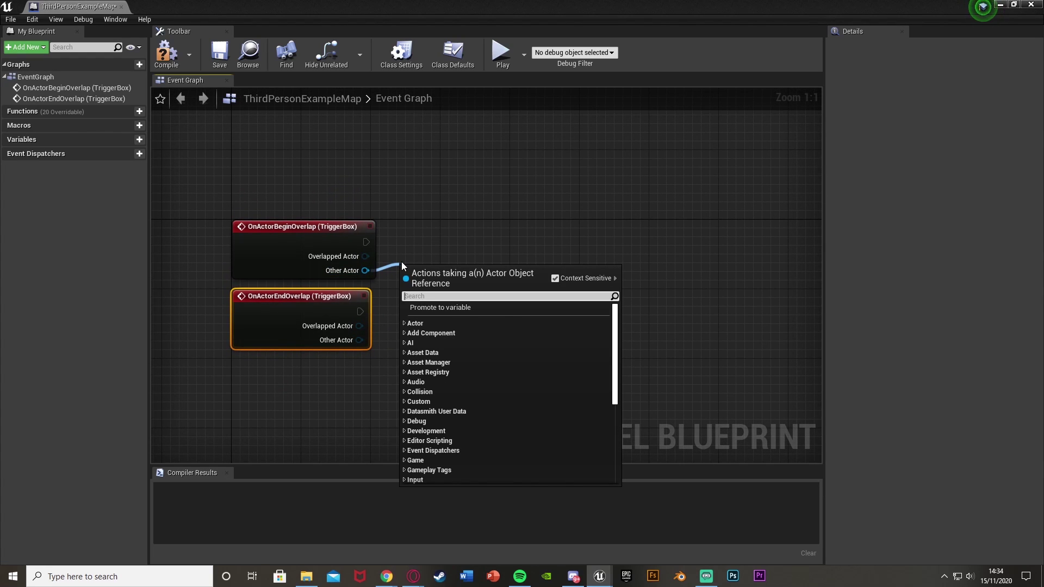
{"action": "type", "text": "cast to third"}
{"action": "key", "text": "Up"}
{"action": "key", "text": "Return"}
{"action": "left_click_drag", "start_coordinate": [437, 272], "coordinate": [440, 225]}
Step: Duplicate the cast node, connect the end overlap event's execution and Other Actor to it, and arrange the pair below the first
{"action": "key", "text": "ctrl+c"}
{"action": "key", "text": "ctrl+v"}
{"action": "left_click_drag", "start_coordinate": [359, 340], "coordinate": [455, 324]}
{"action": "left_click_drag", "start_coordinate": [360, 311], "coordinate": [433, 304]}
{"action": "left_click_drag", "start_coordinate": [251, 379], "coordinate": [436, 352]}
{"action": "left_click", "coordinate": [546, 306]}
{"action": "right_click_drag", "start_coordinate": [547, 305], "coordinate": [469, 305]}
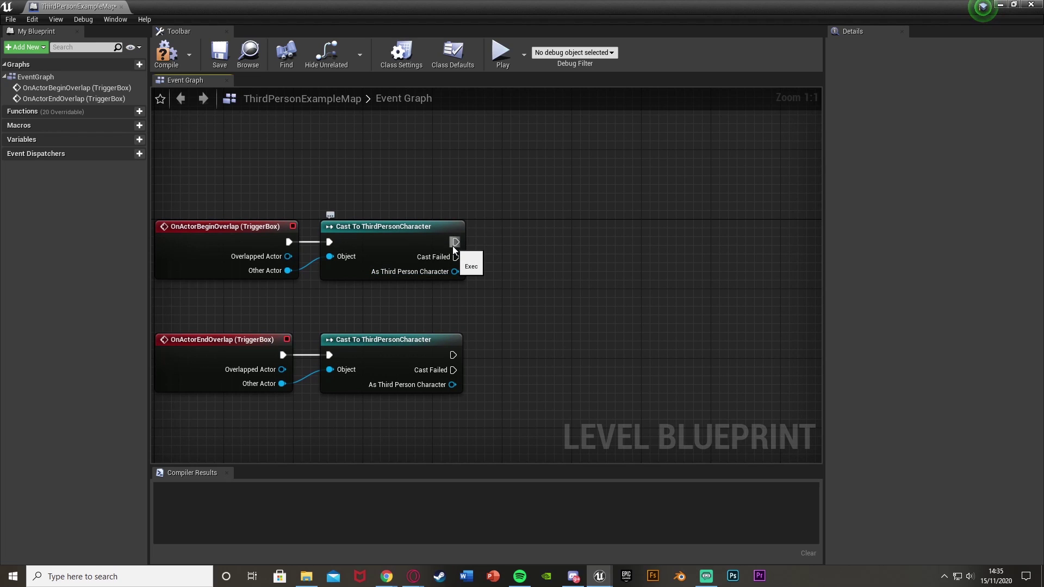
Step: Add a timeline named "Fog Start" after the begin overlap's cast node
{"action": "left_click_drag", "start_coordinate": [455, 242], "coordinate": [521, 247]}
{"action": "type", "text": "add time"}
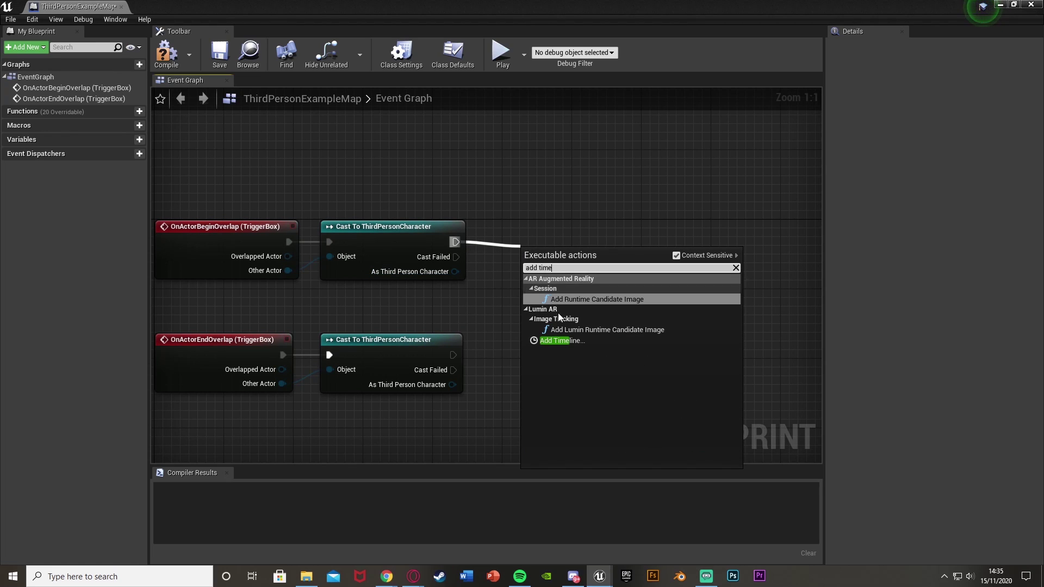
{"action": "left_click", "coordinate": [562, 341]}
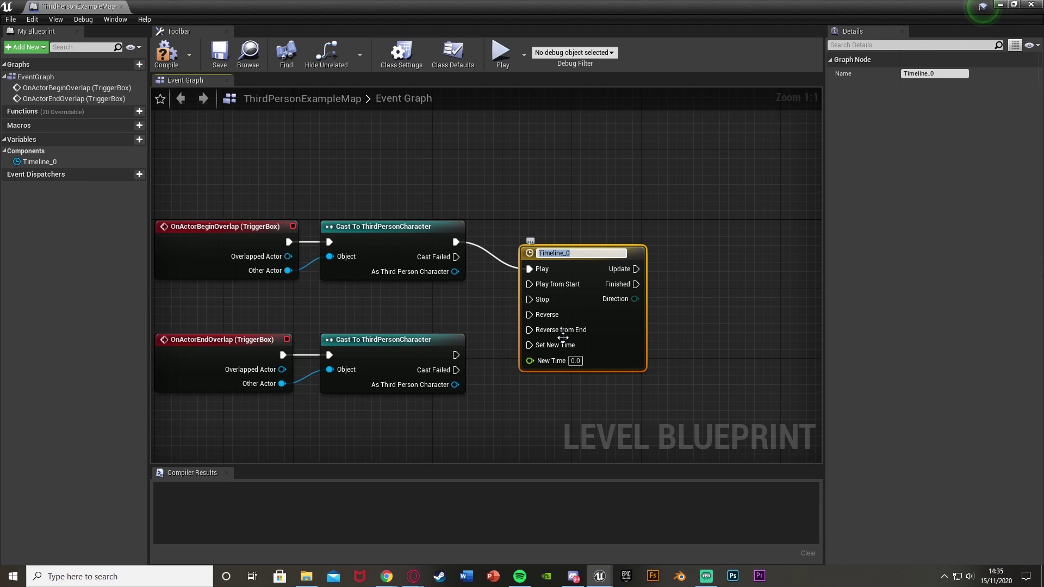
{"action": "type", "text": "Fog Start"}
{"action": "key", "text": "Return"}
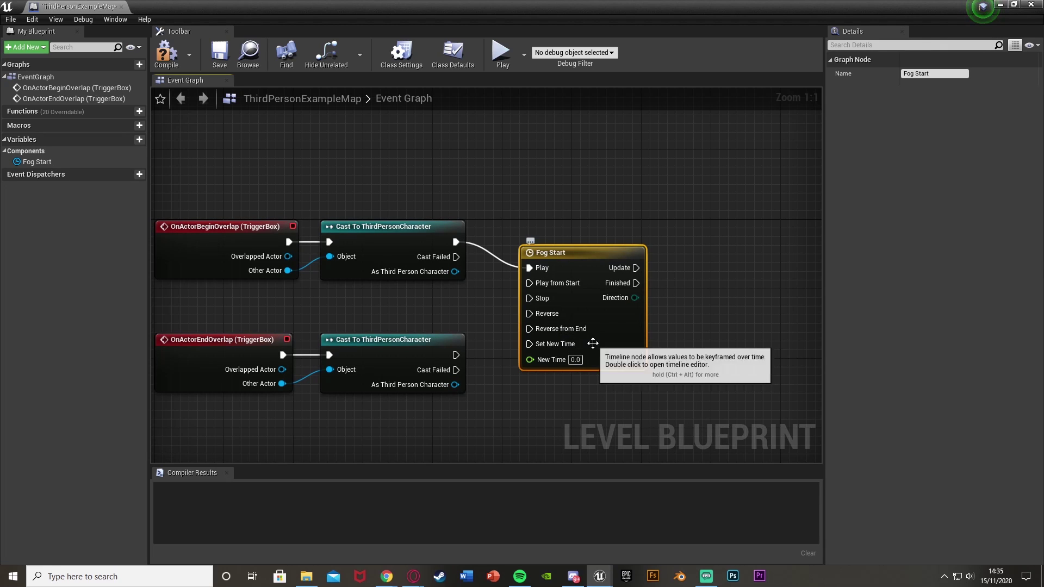
Step: Align the Fog Start timeline with the upper cast node and move the execution connection to Play from Start
{"action": "left_click_drag", "start_coordinate": [586, 274], "coordinate": [638, 239]}
{"action": "right_click_drag", "start_coordinate": [674, 286], "coordinate": [566, 286]}
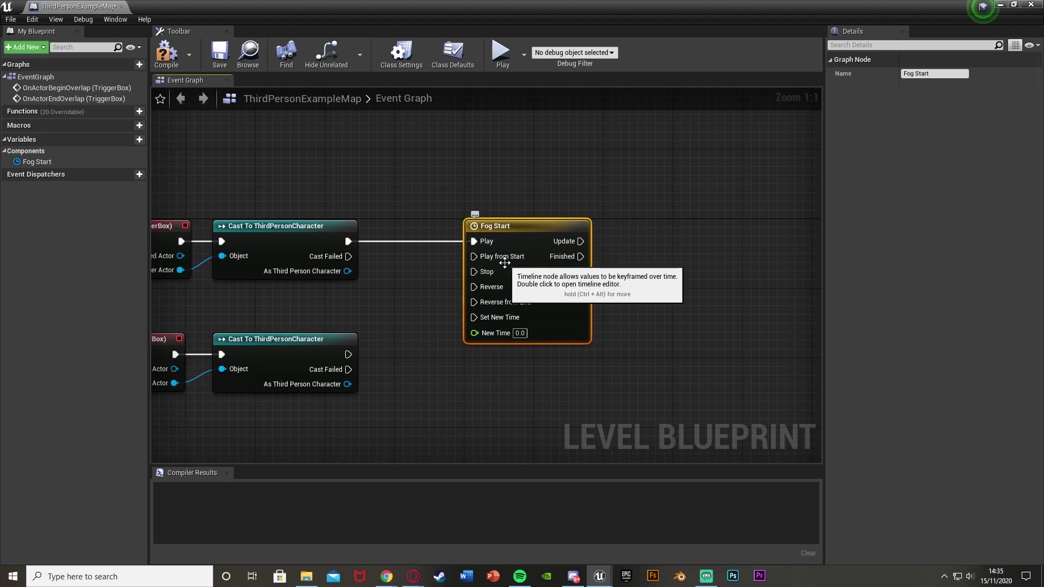
{"action": "left_click_drag", "start_coordinate": [474, 256], "coordinate": [348, 241]}
{"action": "left_click_drag", "start_coordinate": [535, 241], "coordinate": [536, 224]}
{"action": "right_click_drag", "start_coordinate": [615, 257], "coordinate": [552, 287]}
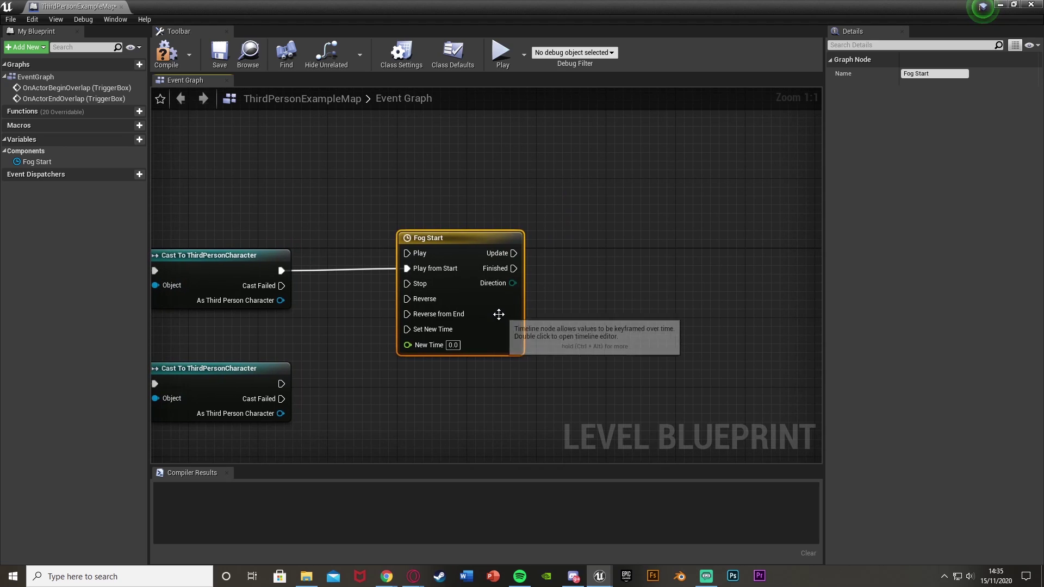
Step: Open the Fog Start timeline, add a float track named "Fog Start" and set the timeline length to 3.00
{"action": "double_click", "coordinate": [497, 315]}
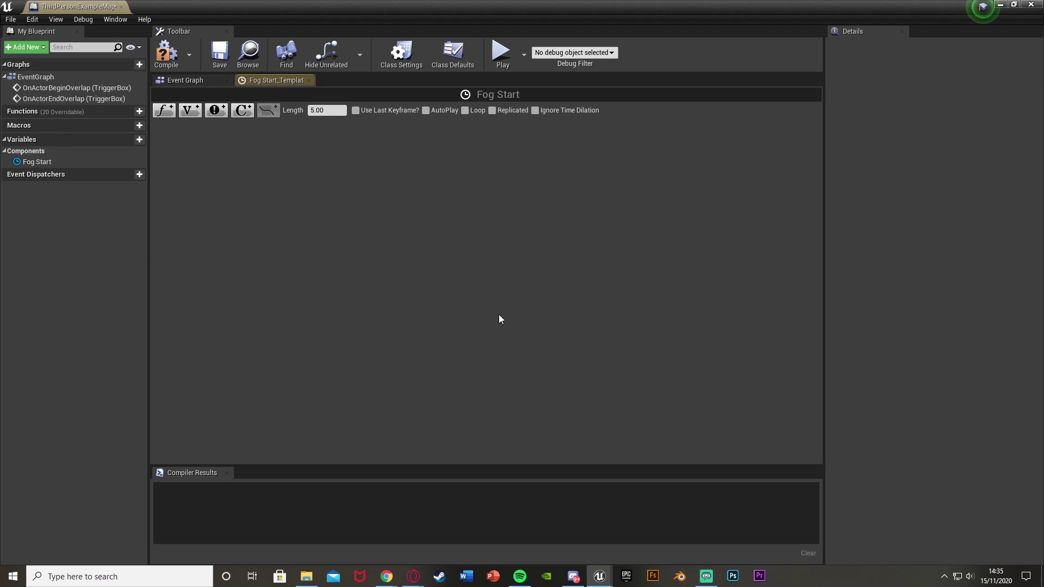
{"action": "left_click", "coordinate": [164, 111]}
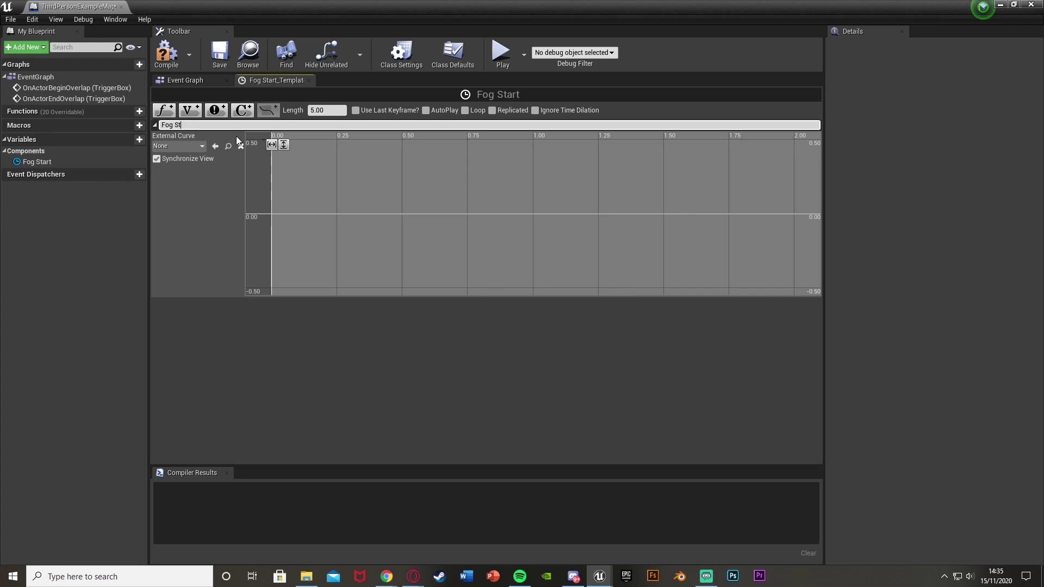
{"action": "key", "text": "Return"}
{"action": "left_click", "coordinate": [342, 111]}
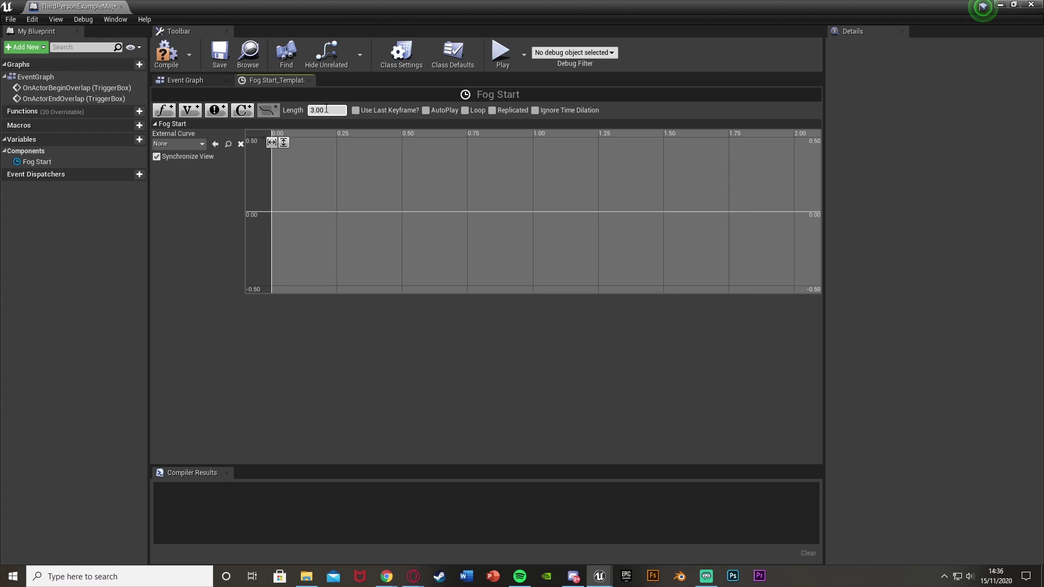
Step: Add a key to the Fog Start float curve at time 0 with value 0
{"action": "right_click", "coordinate": [308, 185]}
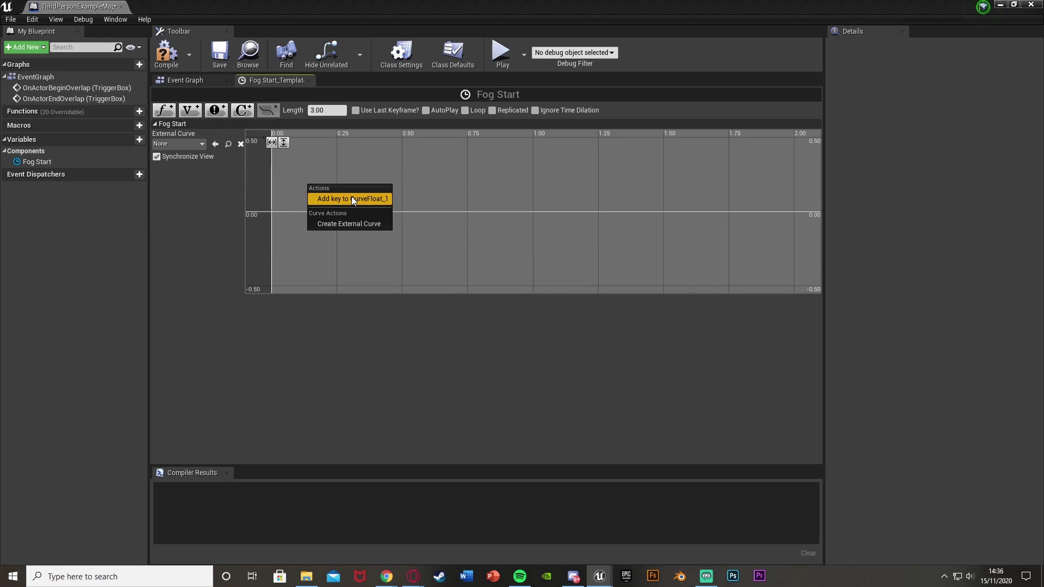
{"action": "left_click", "coordinate": [352, 199]}
{"action": "left_click", "coordinate": [315, 143]}
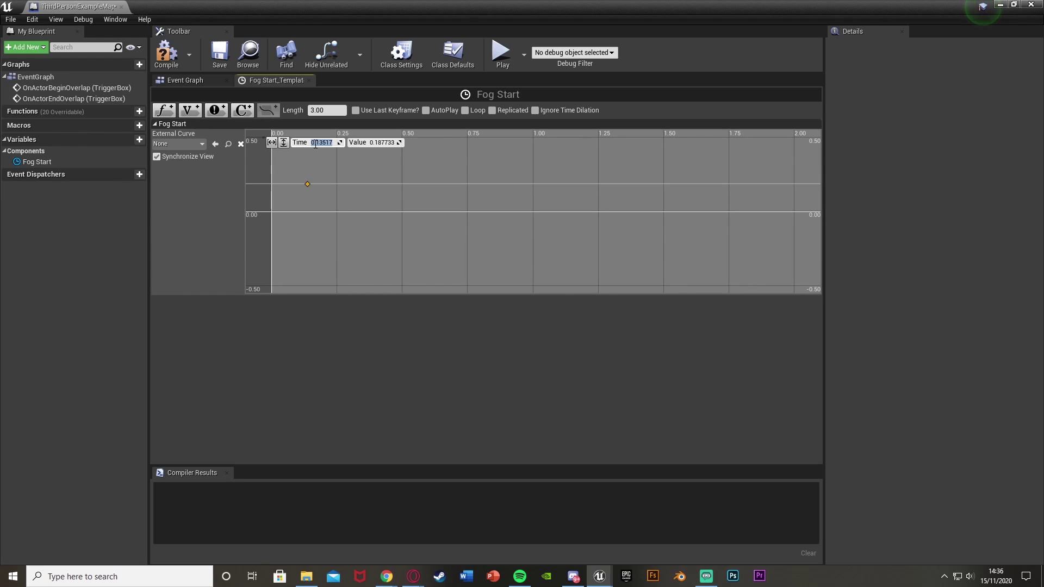
{"action": "type", "text": "0"}
{"action": "key", "text": "Tab"}
{"action": "type", "text": "0"}
{"action": "key", "text": "Return"}
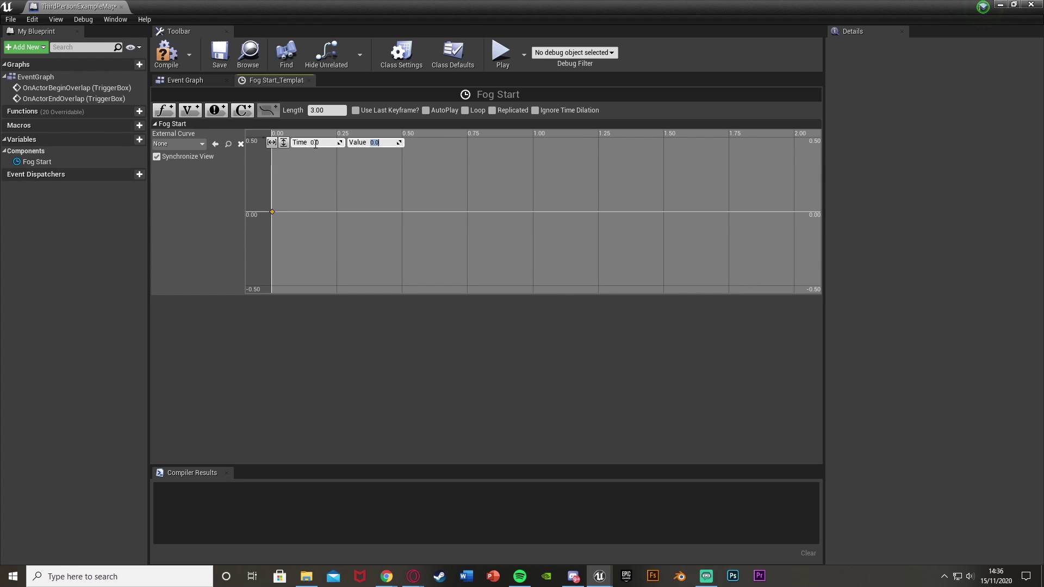
Step: Add a second key to the Fog Start float curve at time 3 with value 1
{"action": "right_click", "coordinate": [345, 170]}
{"action": "left_click", "coordinate": [380, 186]}
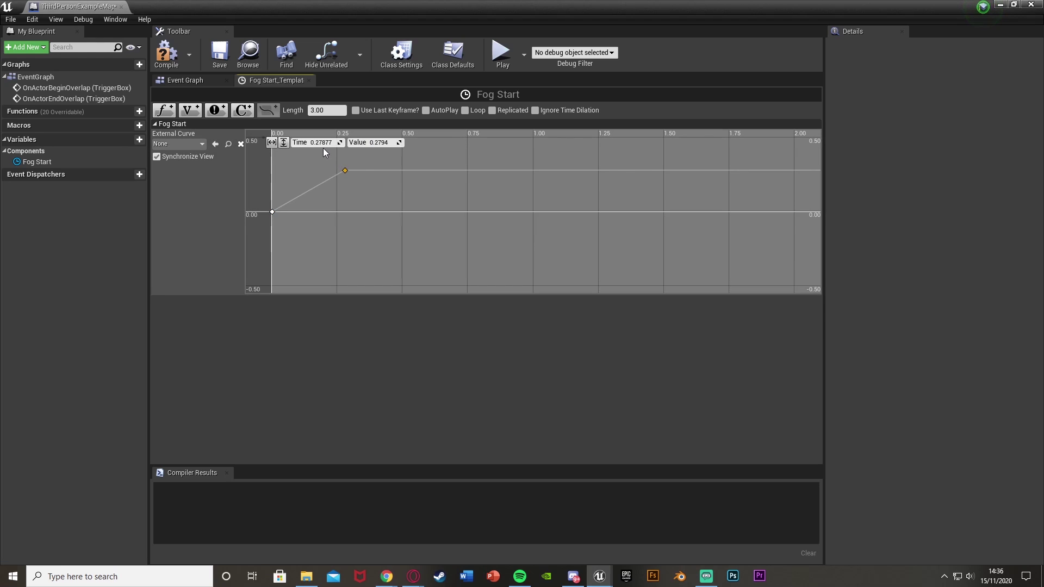
{"action": "left_click", "coordinate": [342, 177]}
{"action": "mouse_move", "coordinate": [347, 171]}
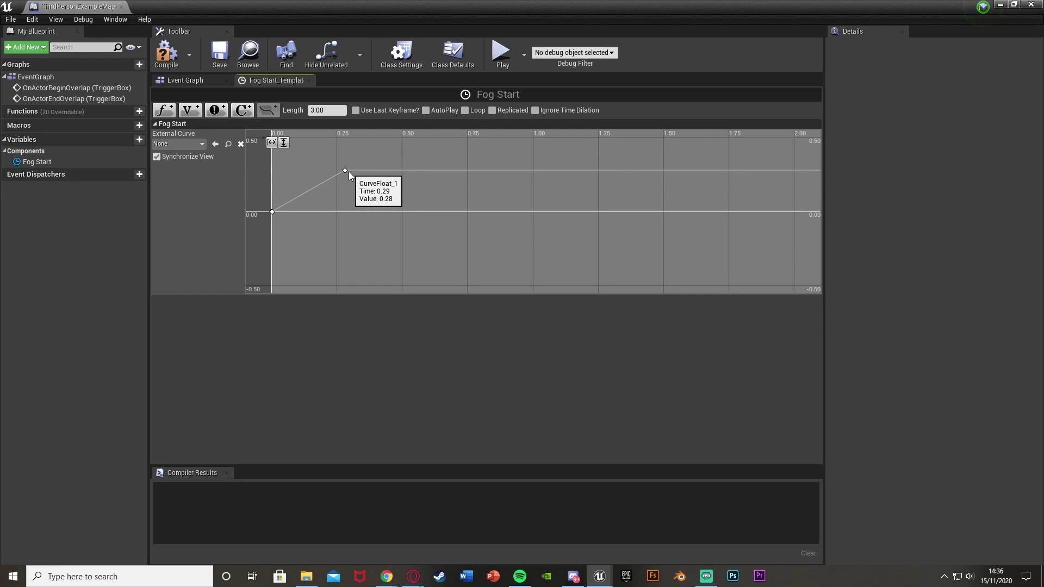
{"action": "left_click", "coordinate": [344, 170]}
{"action": "left_click", "coordinate": [322, 144]}
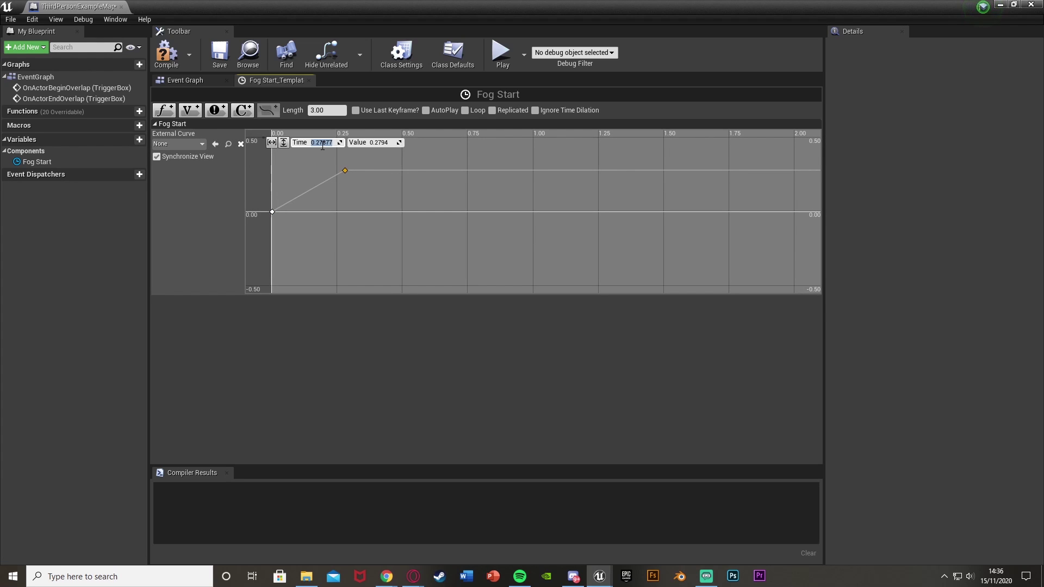
{"action": "type", "text": "3"}
{"action": "key", "text": "Tab"}
{"action": "type", "text": "1"}
{"action": "key", "text": "Return"}
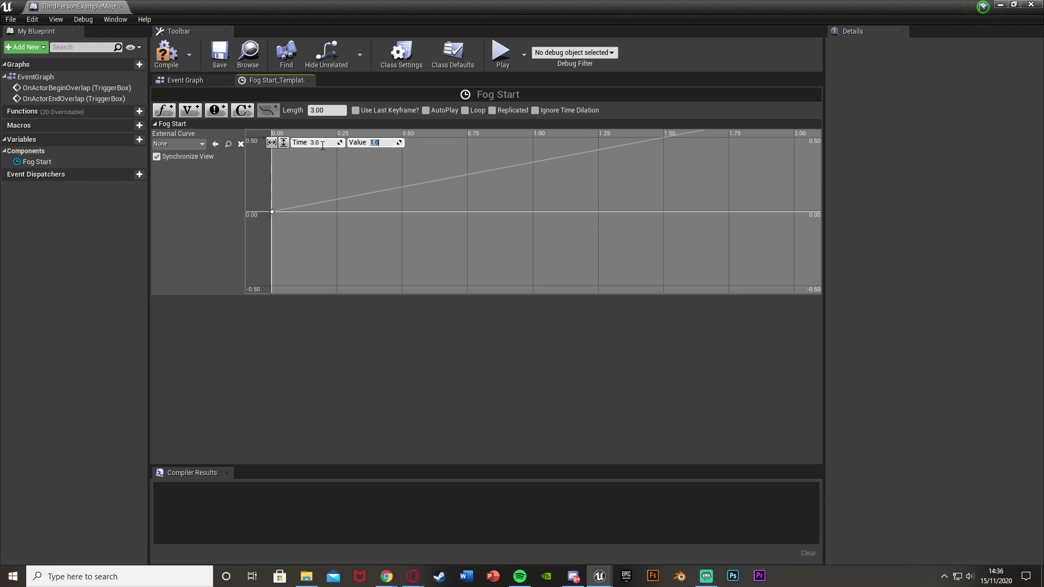
Step: Fit the whole Fog Start curve in the graph, compile the blueprint and close the timeline editor
{"action": "left_click", "coordinate": [283, 142]}
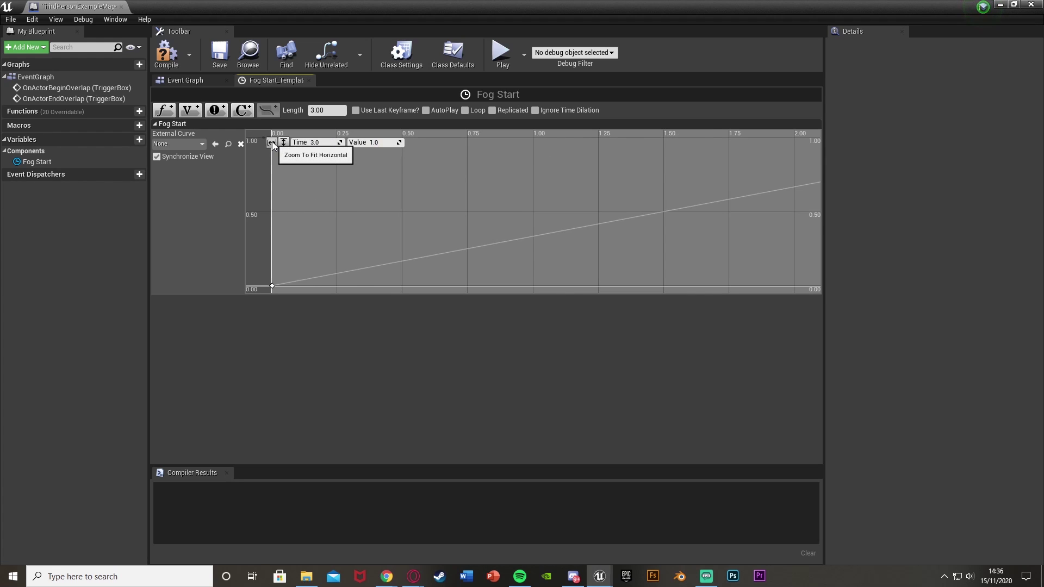
{"action": "left_click", "coordinate": [272, 142]}
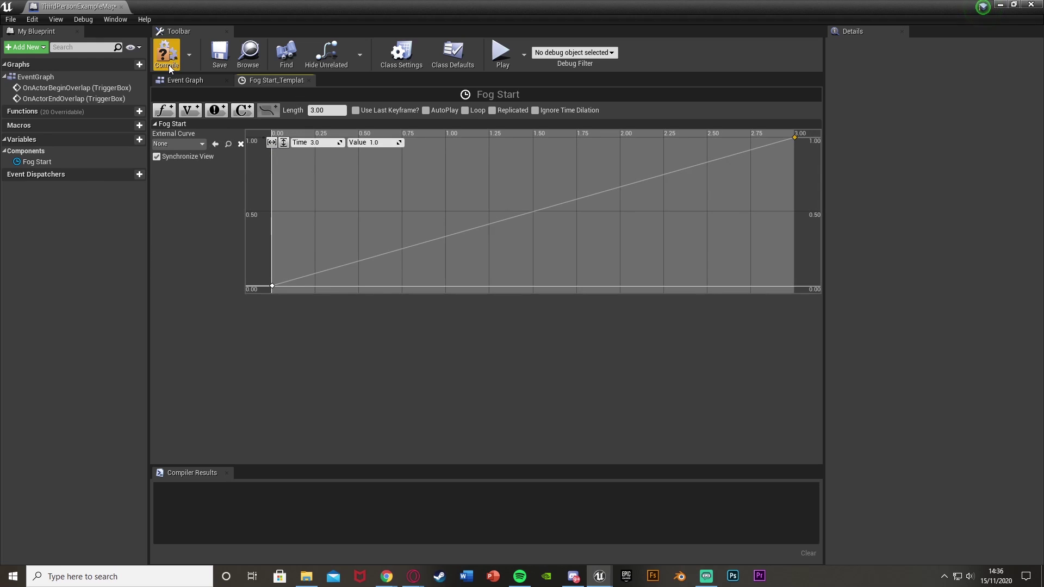
{"action": "left_click", "coordinate": [166, 53]}
{"action": "left_click", "coordinate": [309, 81]}
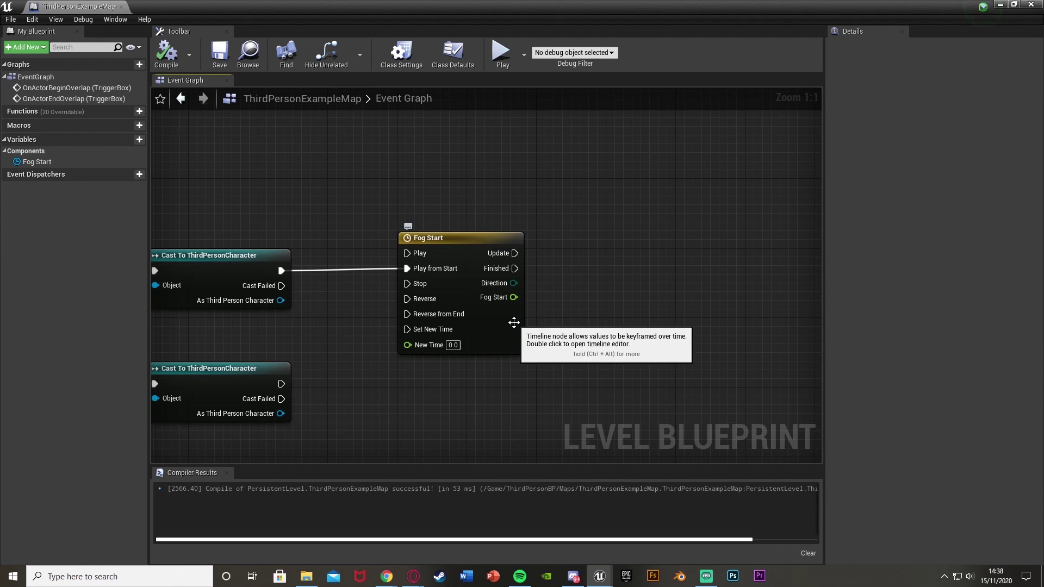
Step: Create a blueprint variable named "Fog Off" and set its type to Float
{"action": "right_click_drag", "start_coordinate": [512, 324], "coordinate": [450, 318]}
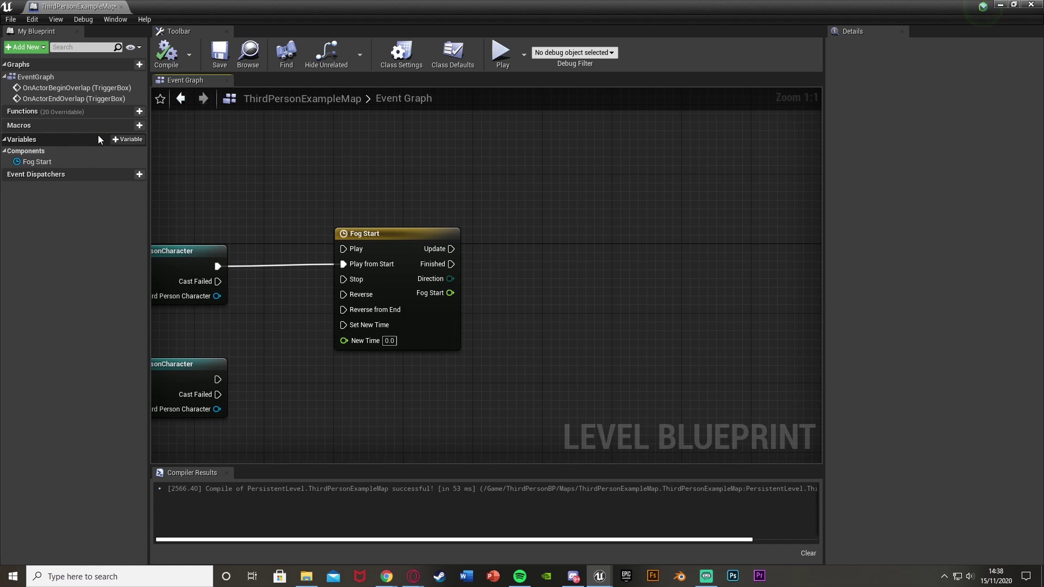
{"action": "left_click", "coordinate": [128, 141]}
{"action": "type", "text": "Fog"}
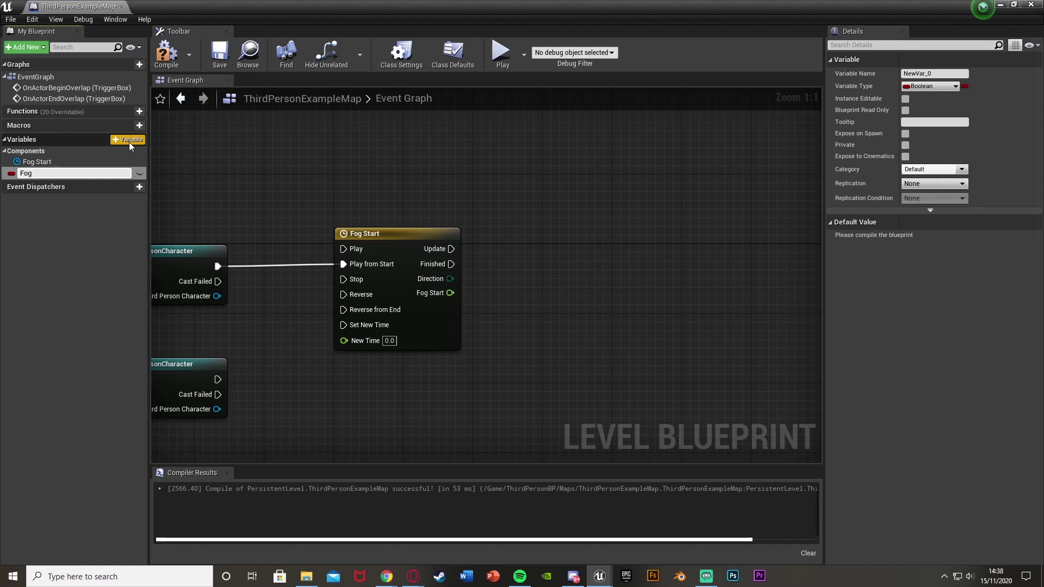
{"action": "type", "text": " Off"}
{"action": "key", "text": "Return"}
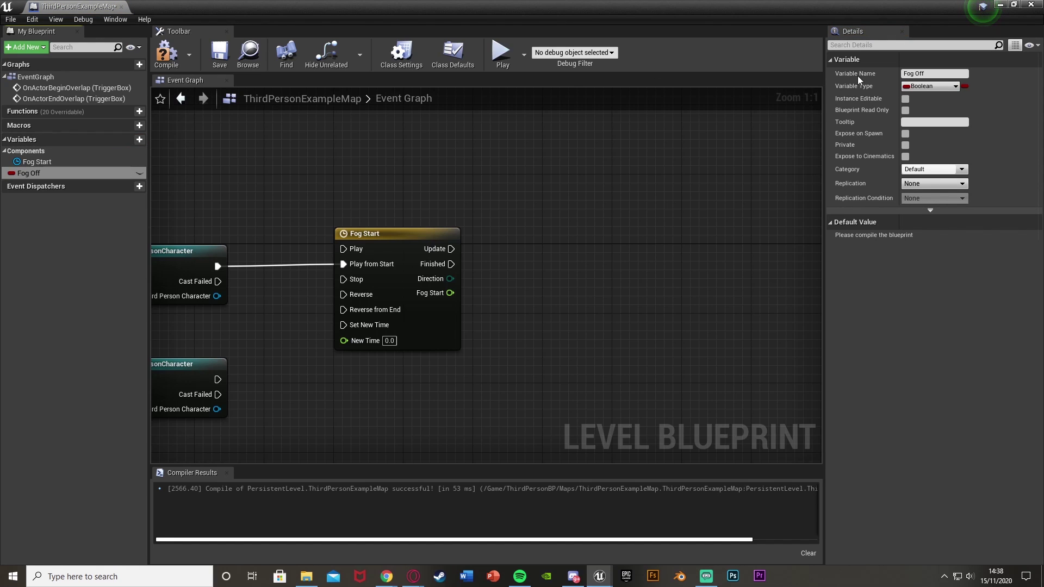
{"action": "left_click", "coordinate": [928, 87]}
{"action": "left_click", "coordinate": [837, 174]}
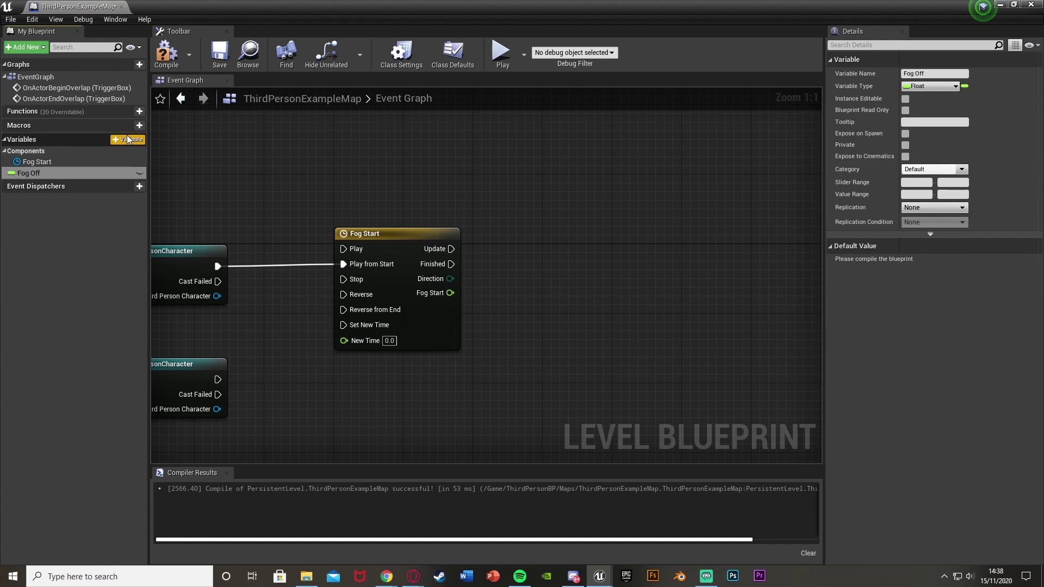
Step: Set the default value of Fog Off to 5000.0 and compare it with the ExponentialHeightFog actor's Start Distance
{"action": "left_click", "coordinate": [926, 261]}
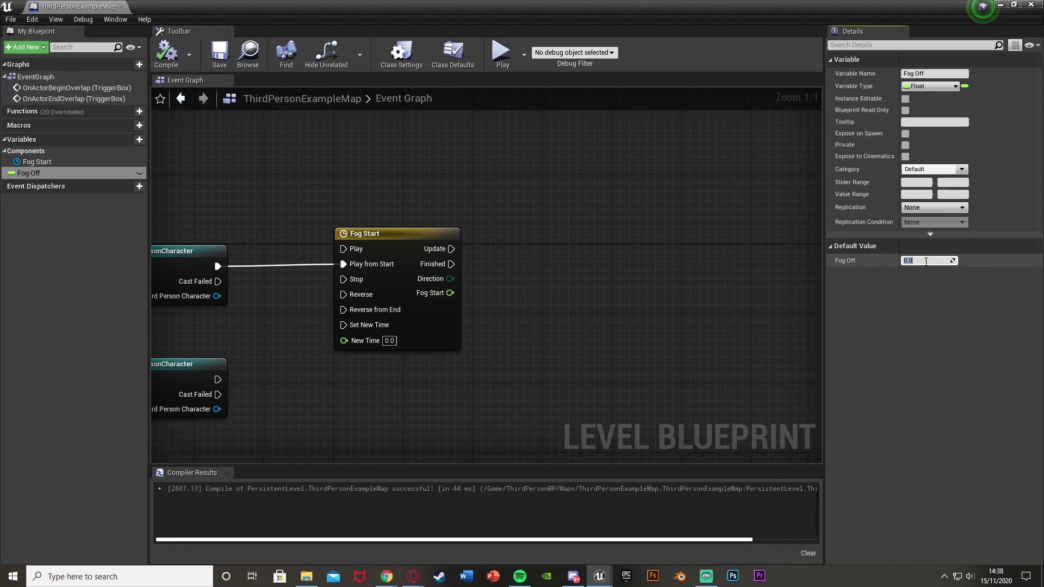
{"action": "key", "text": "Return"}
{"action": "double_click", "coordinate": [435, 5]}
{"action": "right_click_drag", "start_coordinate": [750, 334], "coordinate": [797, 317]}
{"action": "left_click", "coordinate": [670, 210]}
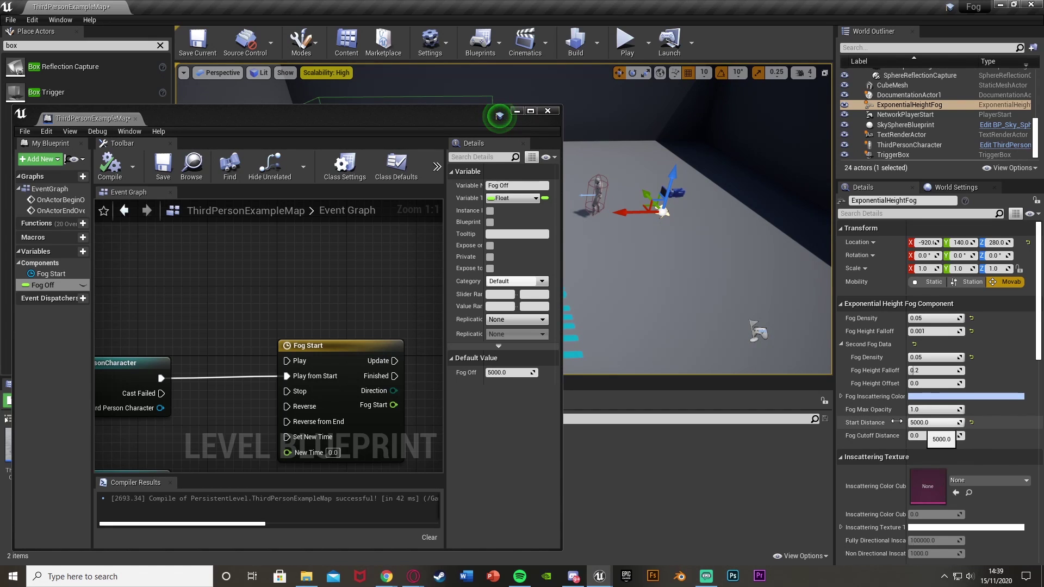
{"action": "left_click", "coordinate": [531, 111]}
Step: Create a float variable named "Fog On" and compile the blueprint
{"action": "left_click", "coordinate": [139, 140]}
{"action": "type", "text": "Fog On"}
{"action": "key", "text": "Return"}
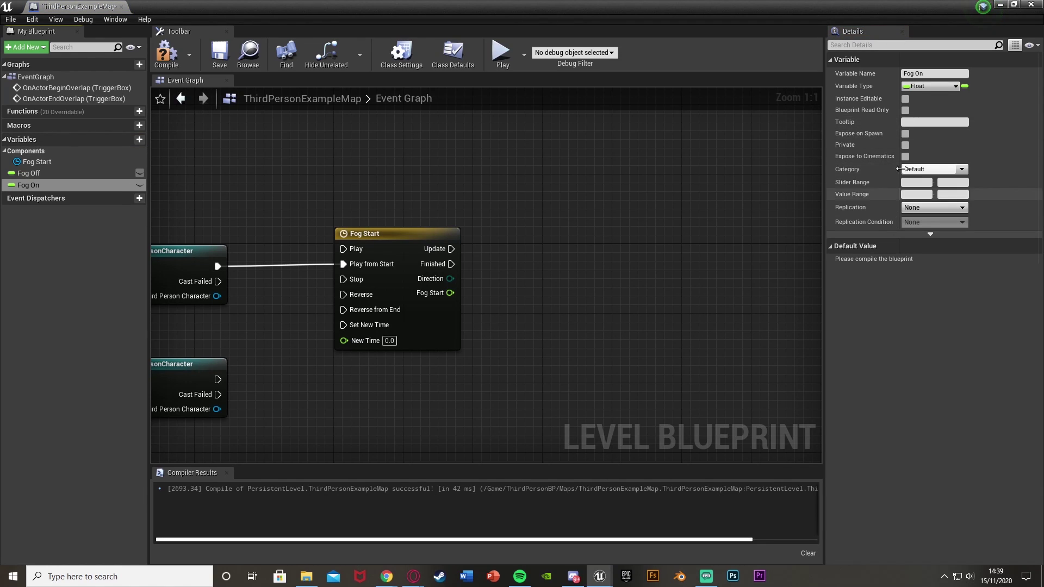
{"action": "left_click", "coordinate": [166, 52]}
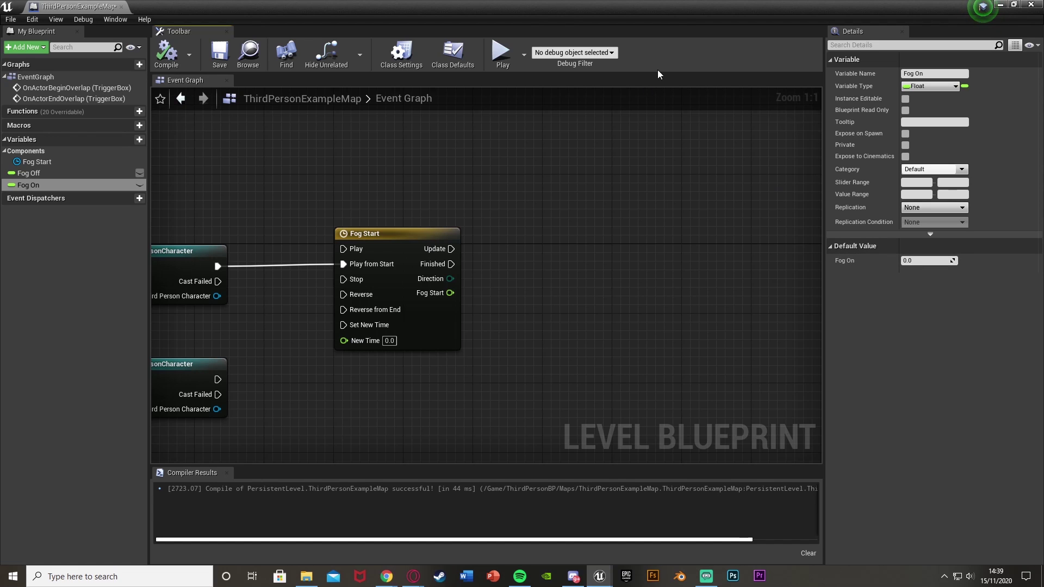
{"action": "double_click", "coordinate": [673, 12]}
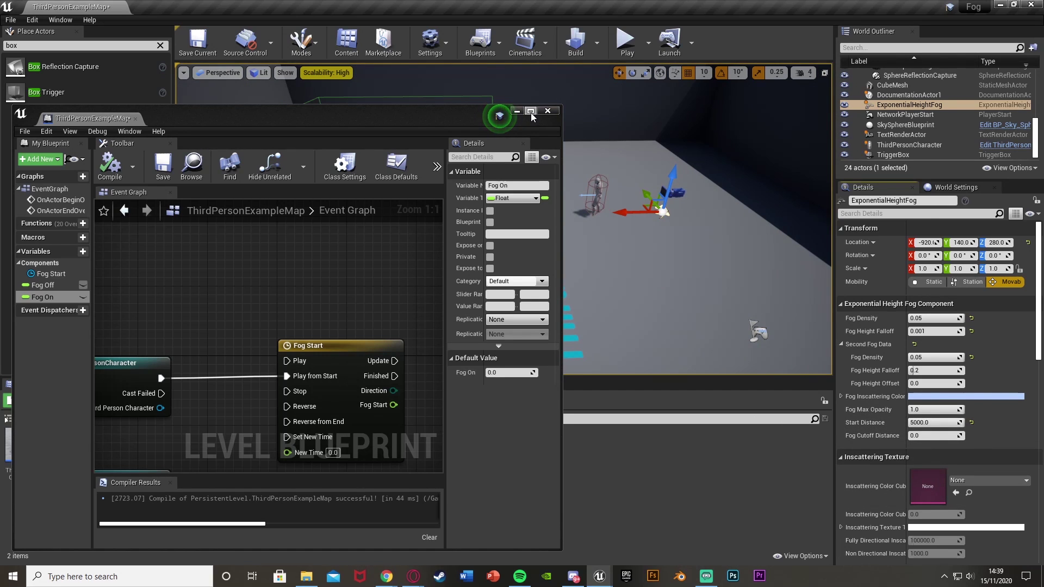
{"action": "left_click", "coordinate": [531, 111]}
Step: Add a float Lerp node beside the Fog Start timeline and connect the Fog Start track output to its Alpha
{"action": "right_click", "coordinate": [498, 345]}
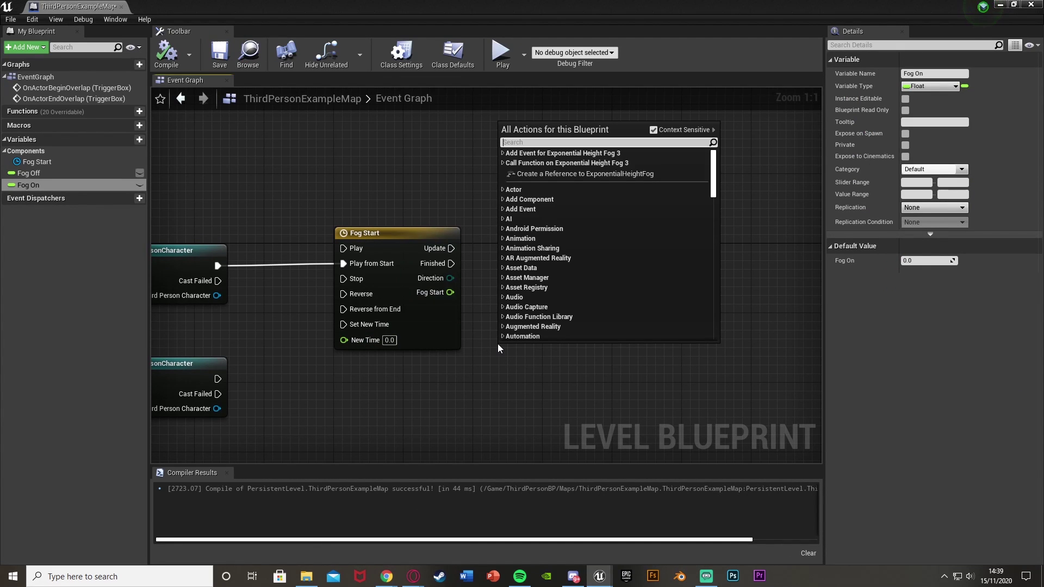
{"action": "type", "text": "lerp"}
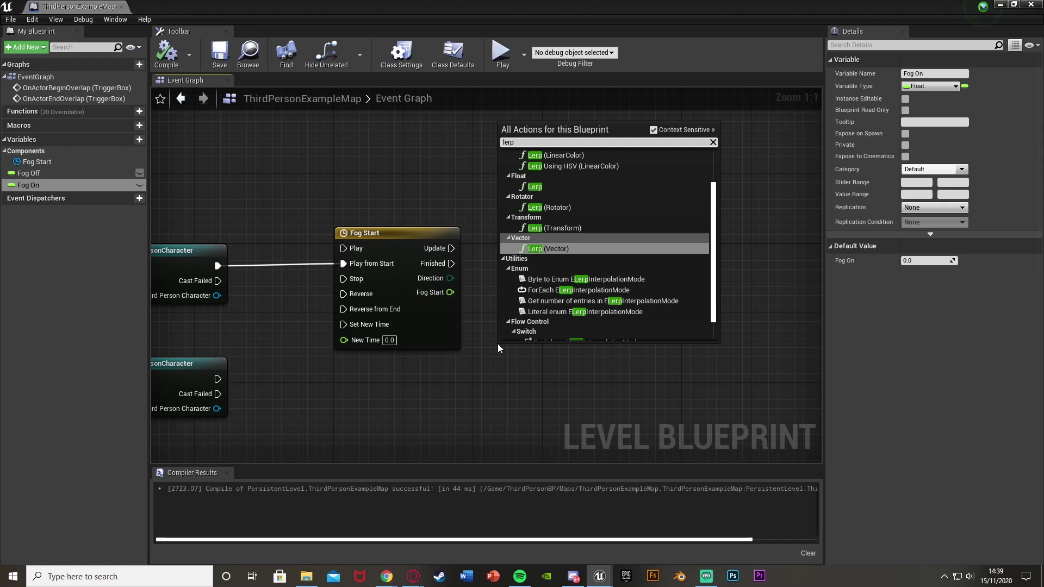
{"action": "left_click", "coordinate": [535, 187]}
{"action": "left_click_drag", "start_coordinate": [509, 403], "coordinate": [450, 295]}
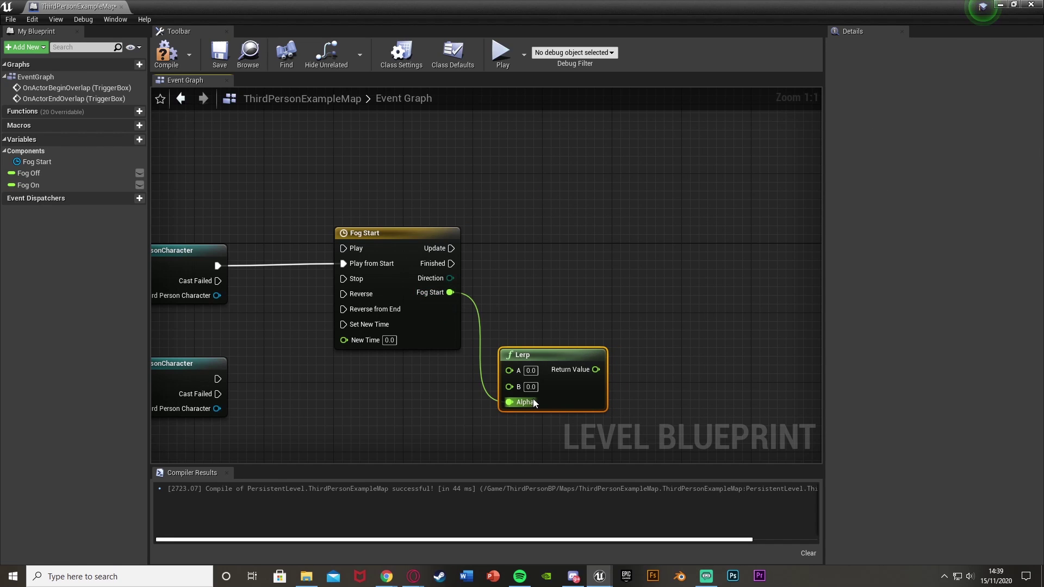
{"action": "right_click_drag", "start_coordinate": [450, 412], "coordinate": [432, 374]}
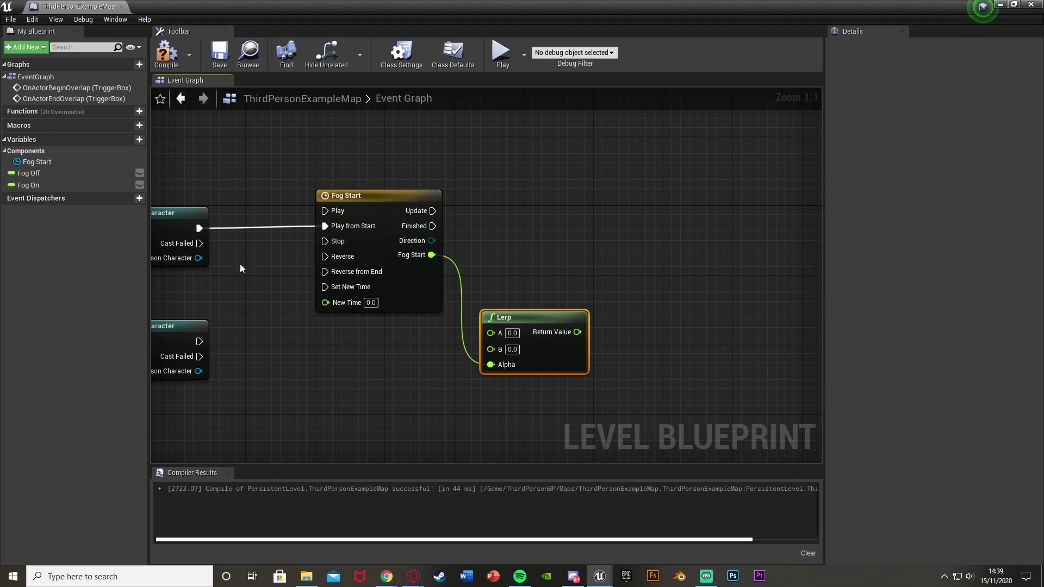
{"action": "left_click_drag", "start_coordinate": [526, 345], "coordinate": [535, 354]}
Step: Connect the Fog Off variable to input A of the Lerp node and Fog On to input B
{"action": "left_click_drag", "start_coordinate": [60, 173], "coordinate": [499, 341]}
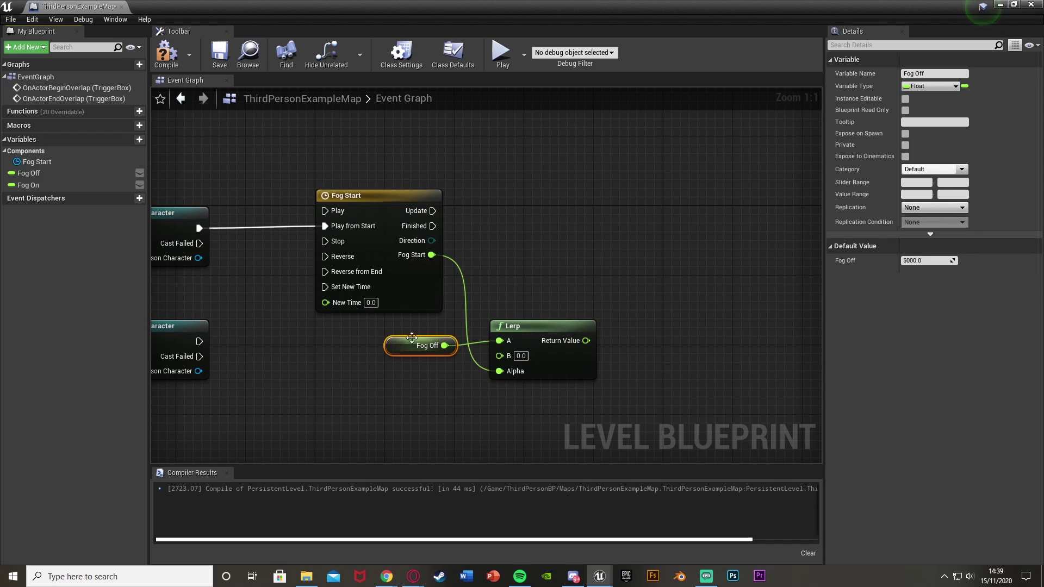
{"action": "left_click_drag", "start_coordinate": [388, 347], "coordinate": [387, 338]}
{"action": "left_click_drag", "start_coordinate": [28, 185], "coordinate": [505, 359]}
{"action": "left_click", "coordinate": [468, 371]}
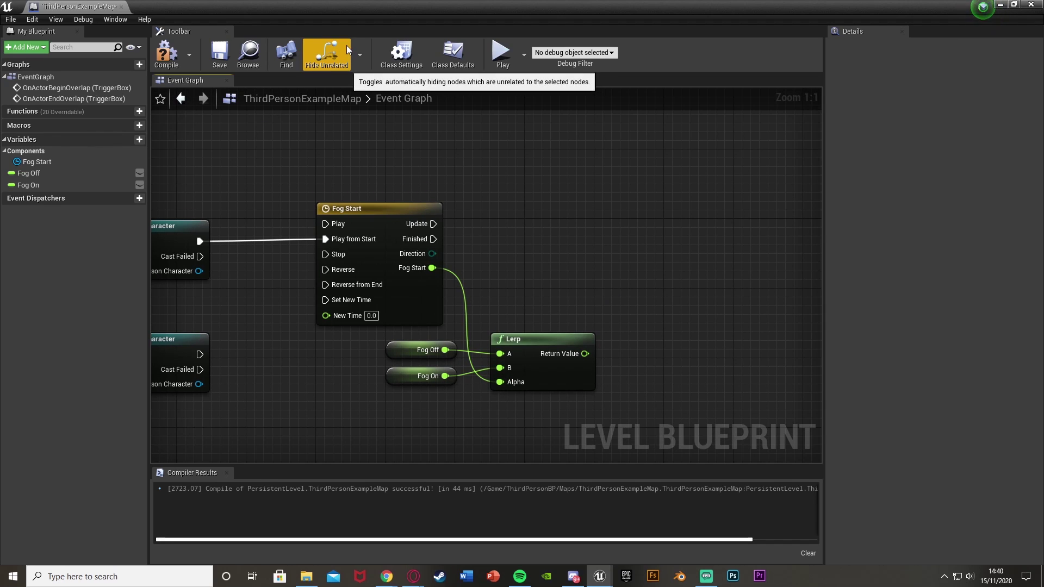
{"action": "left_click_drag", "start_coordinate": [606, 395], "coordinate": [372, 191]}
{"action": "left_click", "coordinate": [639, 324]}
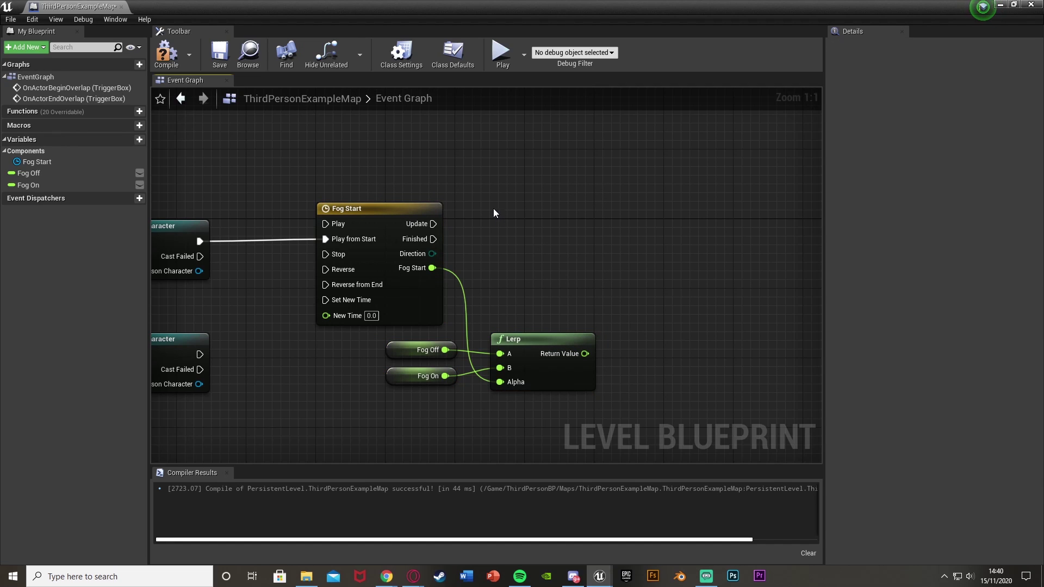
Step: Add a reference to the level's ExponentialHeightFog actor to the event graph, above the Fog Start timeline
{"action": "double_click", "coordinate": [524, 8]}
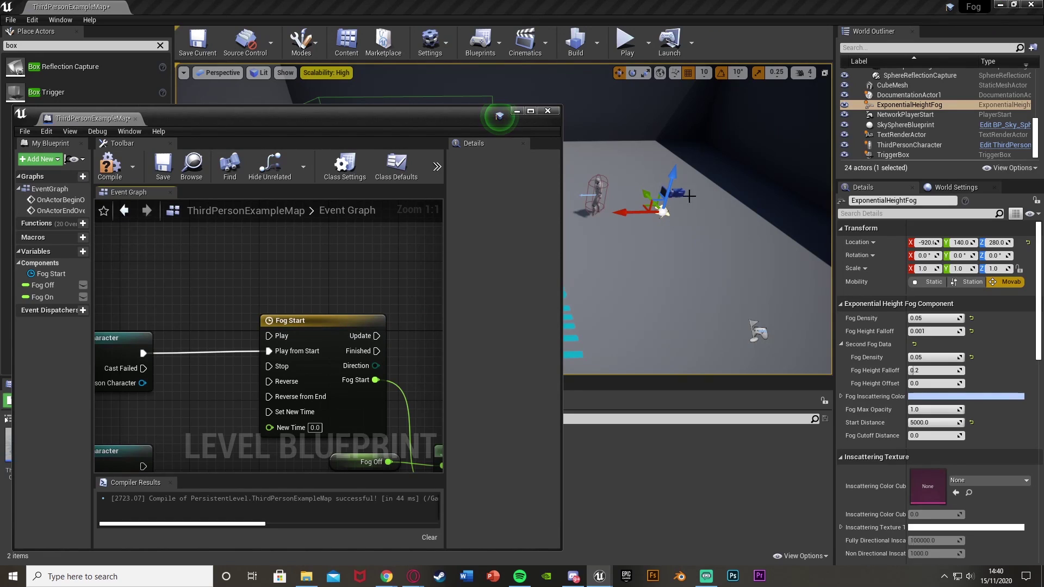
{"action": "left_click_drag", "start_coordinate": [924, 105], "coordinate": [283, 256]}
{"action": "double_click", "coordinate": [451, 113]}
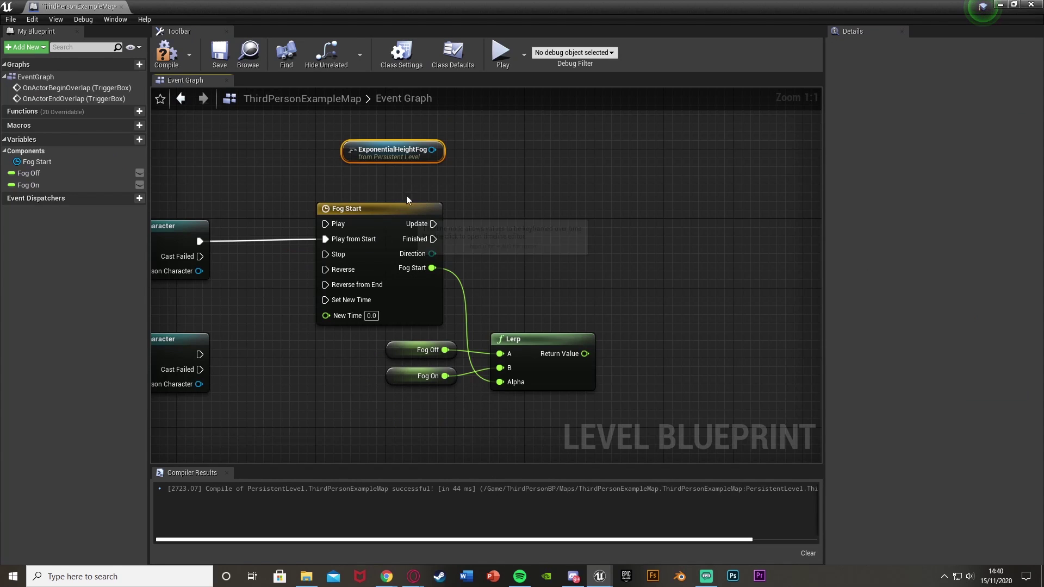
Step: Add a Set Start Distance (Component) node from the ExponentialHeightFog reference
{"action": "left_click_drag", "start_coordinate": [431, 149], "coordinate": [500, 147]}
{"action": "type", "text": "set start"}
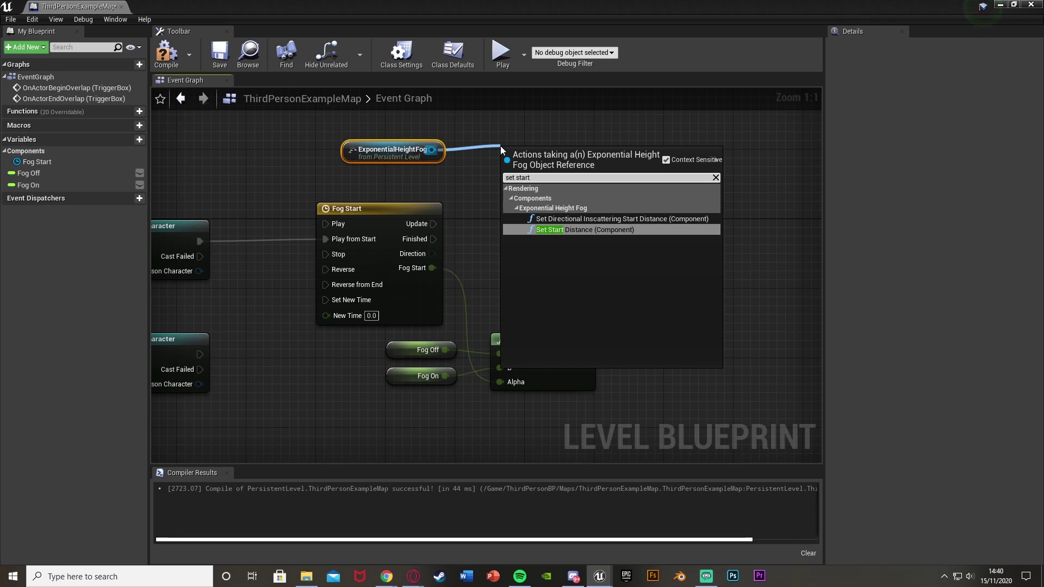
{"action": "key", "text": "Return"}
{"action": "left_click_drag", "start_coordinate": [657, 187], "coordinate": [666, 187]}
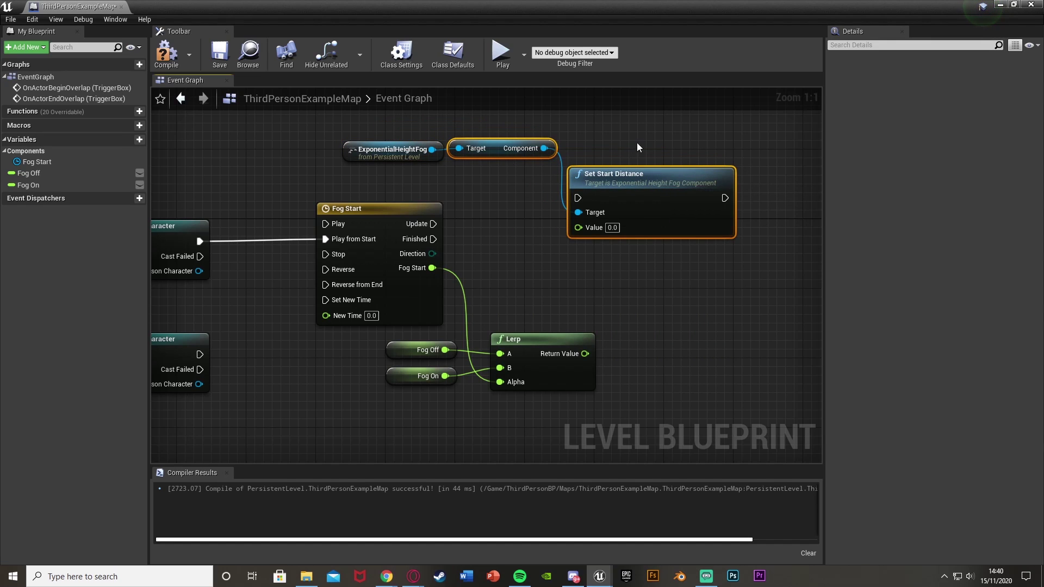
{"action": "left_click", "coordinate": [637, 143]}
Step: Connect the timeline's Update to Set Start Distance, align that node with it, and feed its Value from the Lerp's Return Value
{"action": "left_click_drag", "start_coordinate": [578, 198], "coordinate": [431, 228]}
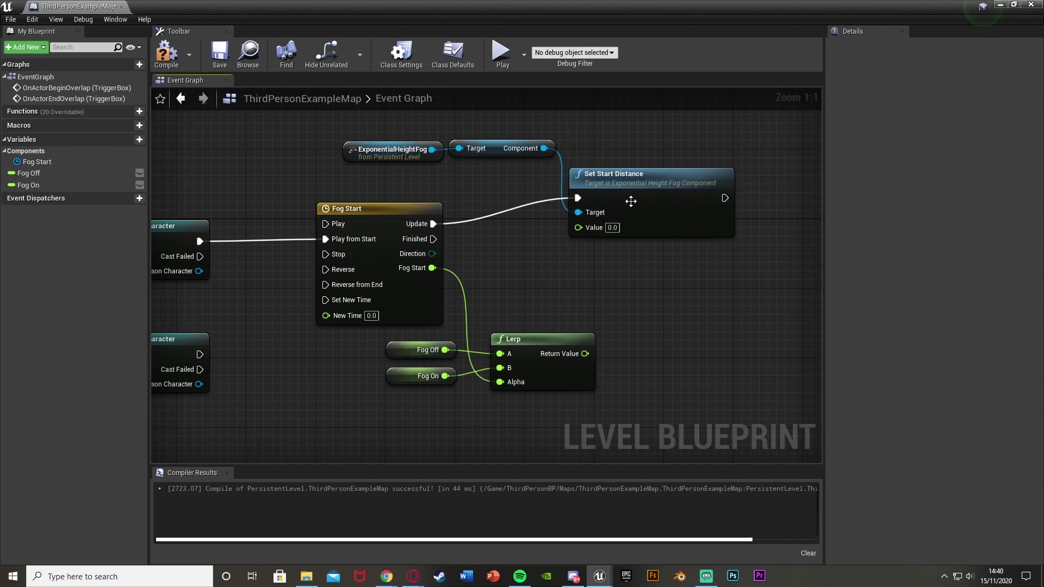
{"action": "left_click_drag", "start_coordinate": [658, 203], "coordinate": [752, 227]}
{"action": "left_click_drag", "start_coordinate": [675, 253], "coordinate": [585, 353]}
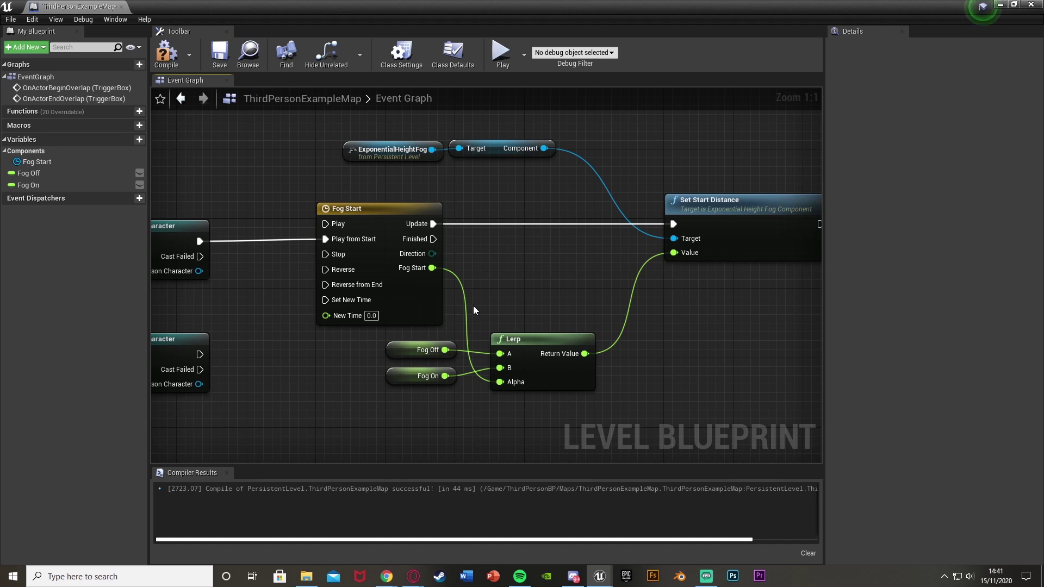
{"action": "right_click_drag", "start_coordinate": [473, 307], "coordinate": [442, 293]}
{"action": "right_click_drag", "start_coordinate": [650, 204], "coordinate": [644, 235]}
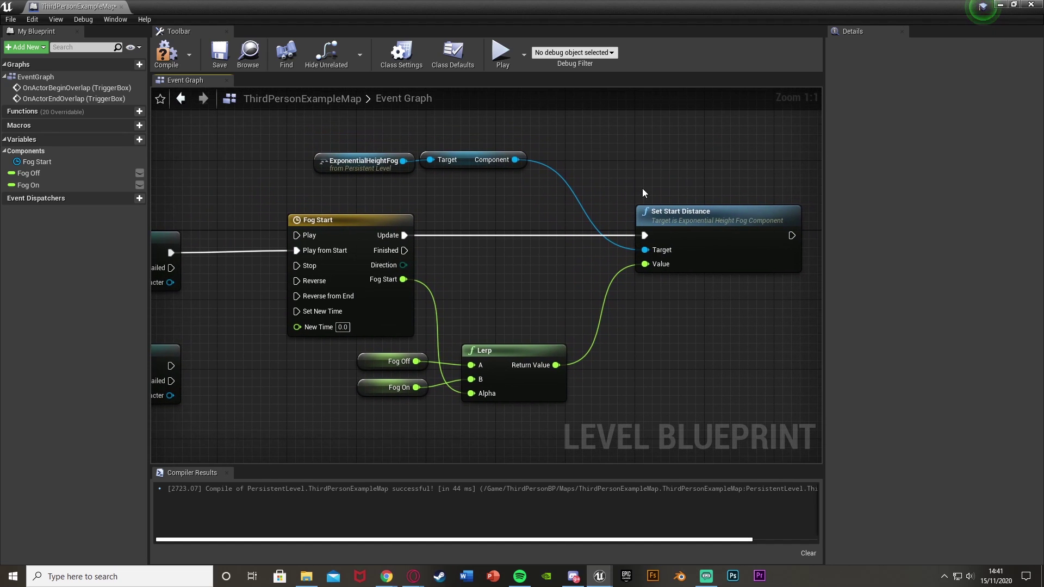
{"action": "left_click", "coordinate": [676, 213]}
{"action": "left_click", "coordinate": [689, 331]}
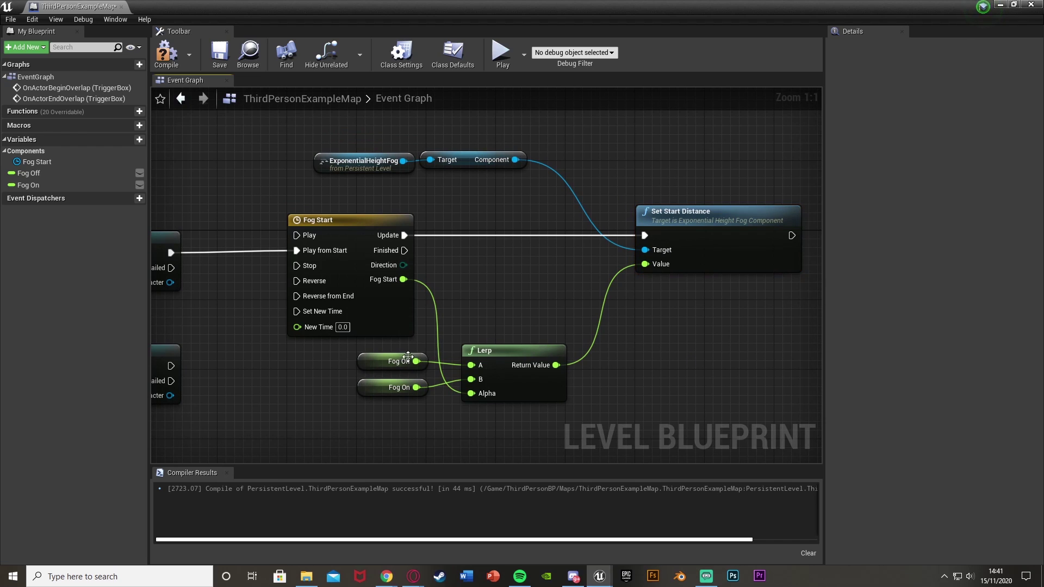
{"action": "left_click", "coordinate": [368, 363]}
{"action": "left_click", "coordinate": [324, 395]}
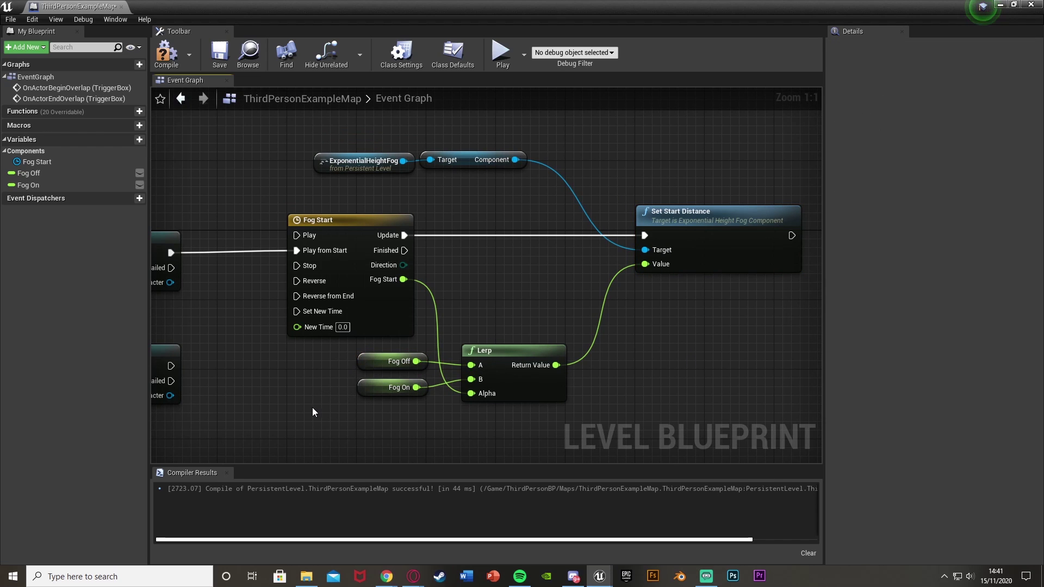
{"action": "right_click_drag", "start_coordinate": [360, 388], "coordinate": [369, 367]}
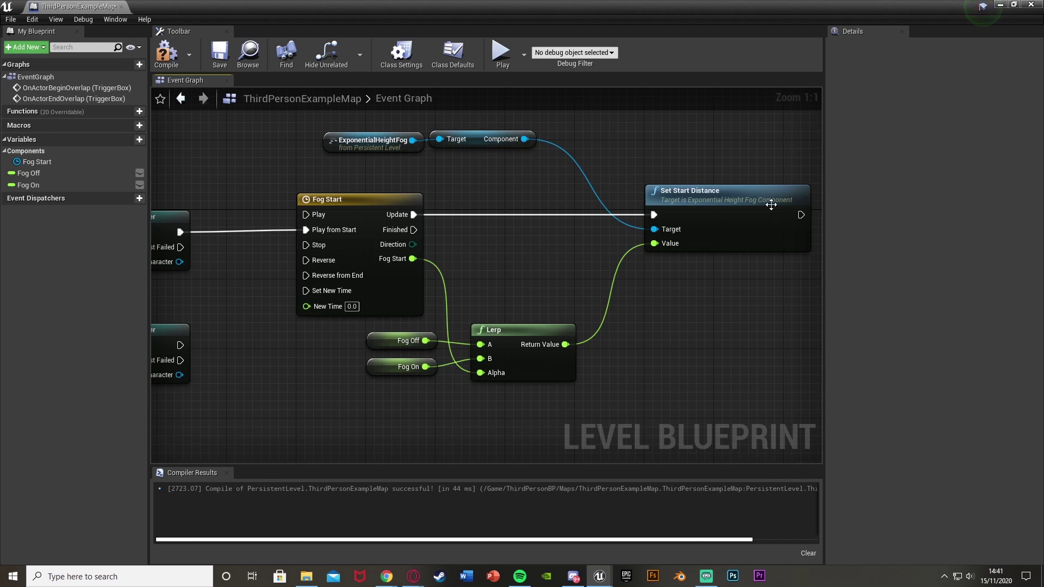
Step: Duplicate the Fog Start timeline, Fog Off, Fog On, Lerp and Set Start Distance nodes and place the copies below the originals
{"action": "scroll", "coordinate": [487, 285], "scroll_direction": "down", "scroll_amount": 2}
{"action": "left_click_drag", "start_coordinate": [316, 410], "coordinate": [759, 168]}
{"action": "left_click_drag", "start_coordinate": [396, 235], "coordinate": [447, 240]}
{"action": "right_click_drag", "start_coordinate": [455, 280], "coordinate": [432, 264]}
{"action": "right_click_drag", "start_coordinate": [445, 358], "coordinate": [454, 297]}
{"action": "right_click_drag", "start_coordinate": [348, 315], "coordinate": [359, 331]}
{"action": "key", "text": "ctrl+v"}
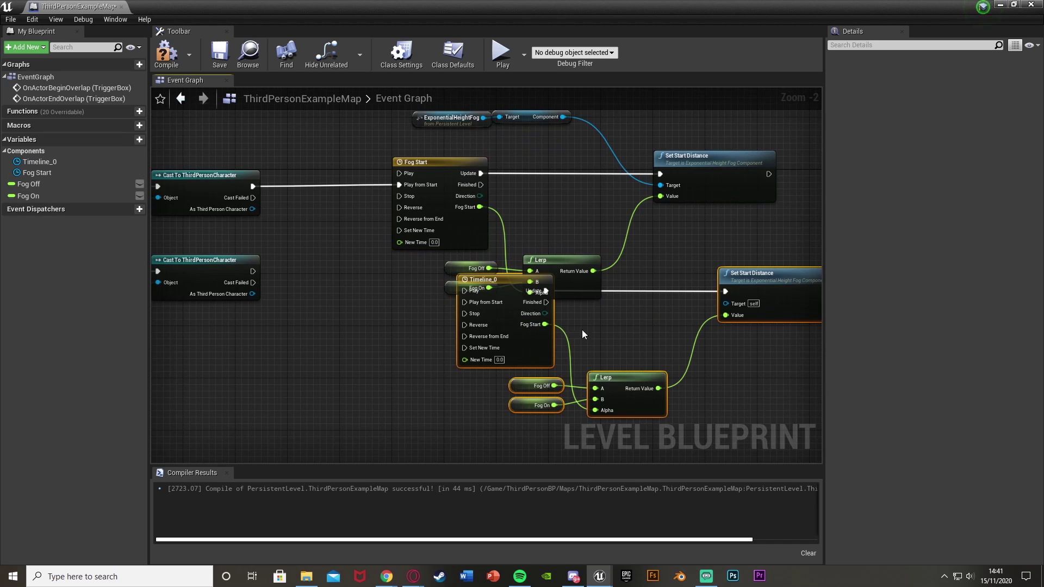
{"action": "left_click_drag", "start_coordinate": [520, 334], "coordinate": [416, 387]}
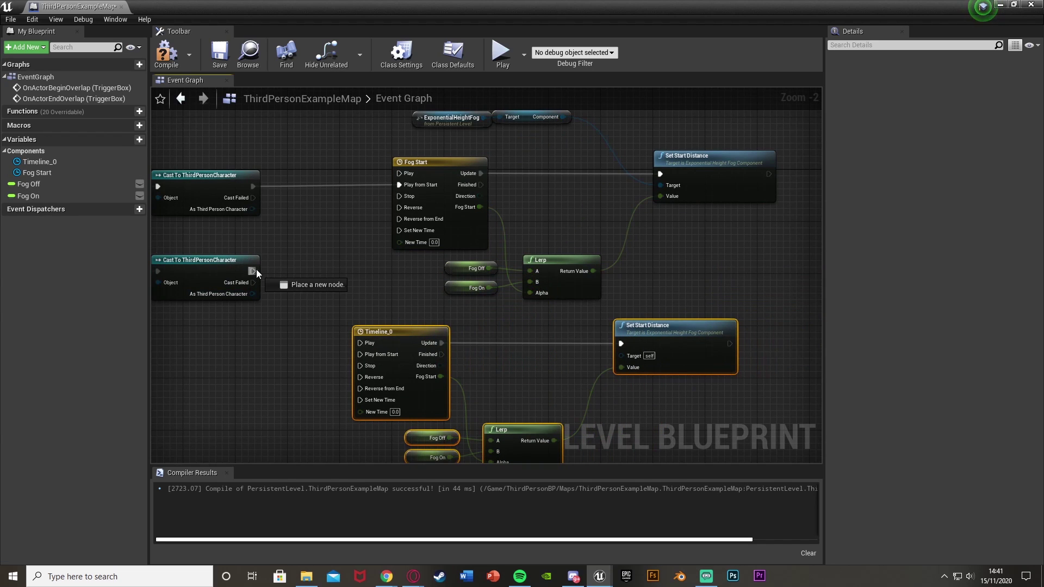
Step: Connect the end-overlap branch's Cast To ThirdPersonCharacter output to Reverse from End on the duplicated timeline
{"action": "left_click_drag", "start_coordinate": [253, 271], "coordinate": [366, 387]}
{"action": "left_click", "coordinate": [354, 282]}
{"action": "right_click_drag", "start_coordinate": [429, 346], "coordinate": [400, 321]}
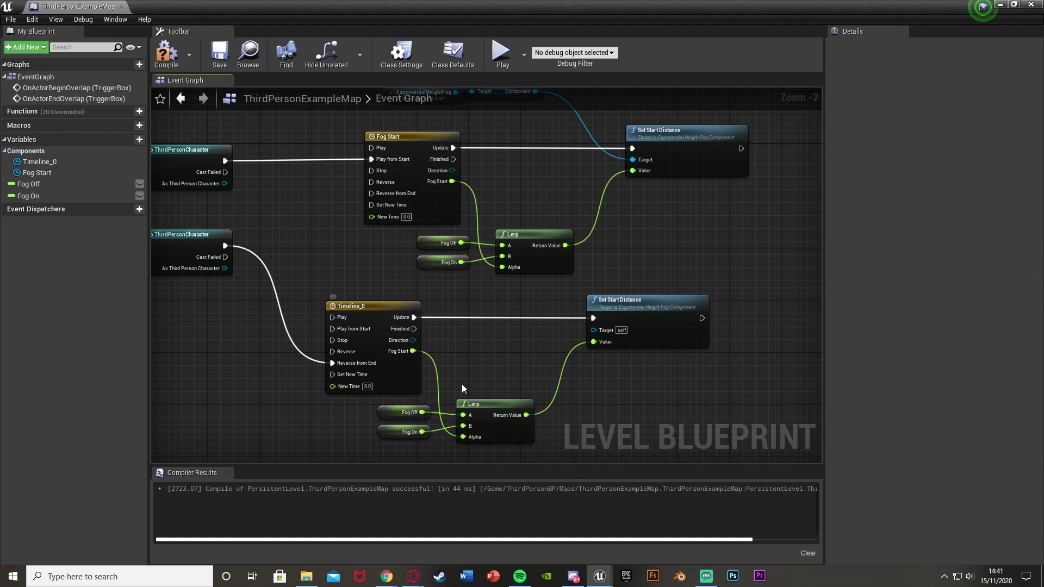
Step: Connect the lower Set Start Distance node's Target to the ExponentialHeightFog Component output, and compile and save the Level Blueprint
{"action": "right_click_drag", "start_coordinate": [422, 438], "coordinate": [417, 393]}
{"action": "right_click_drag", "start_coordinate": [601, 301], "coordinate": [571, 381]}
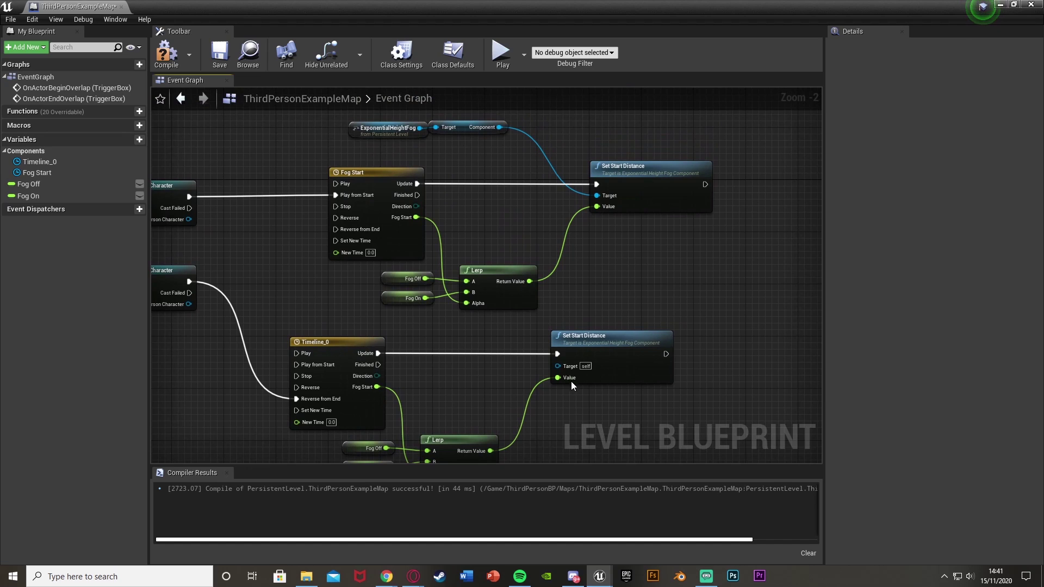
{"action": "left_click_drag", "start_coordinate": [557, 366], "coordinate": [500, 126]}
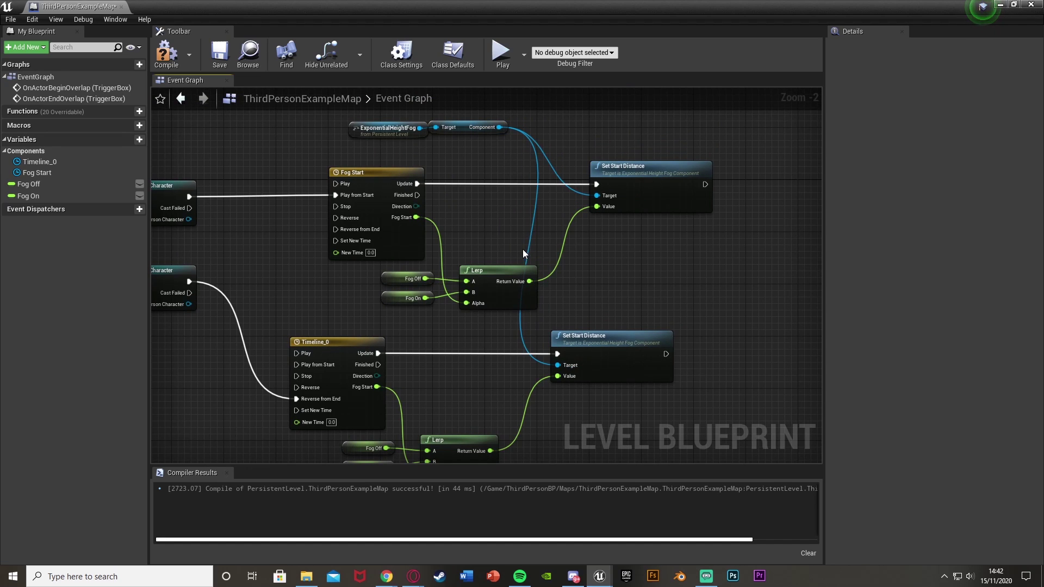
{"action": "right_click_drag", "start_coordinate": [406, 153], "coordinate": [420, 189]}
{"action": "right_click_drag", "start_coordinate": [451, 286], "coordinate": [424, 224]}
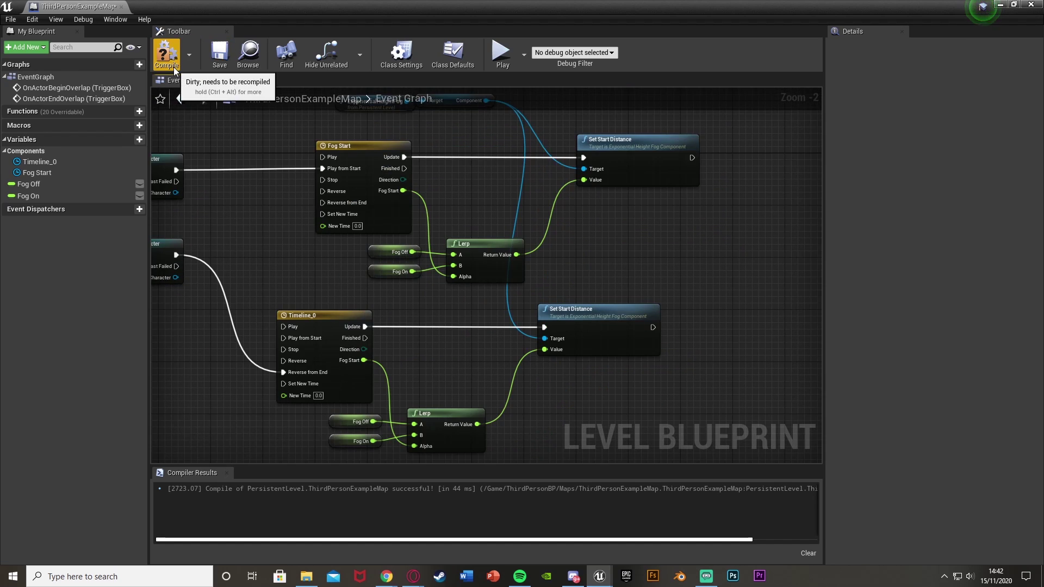
{"action": "left_click", "coordinate": [173, 67]}
{"action": "left_click", "coordinate": [218, 59]}
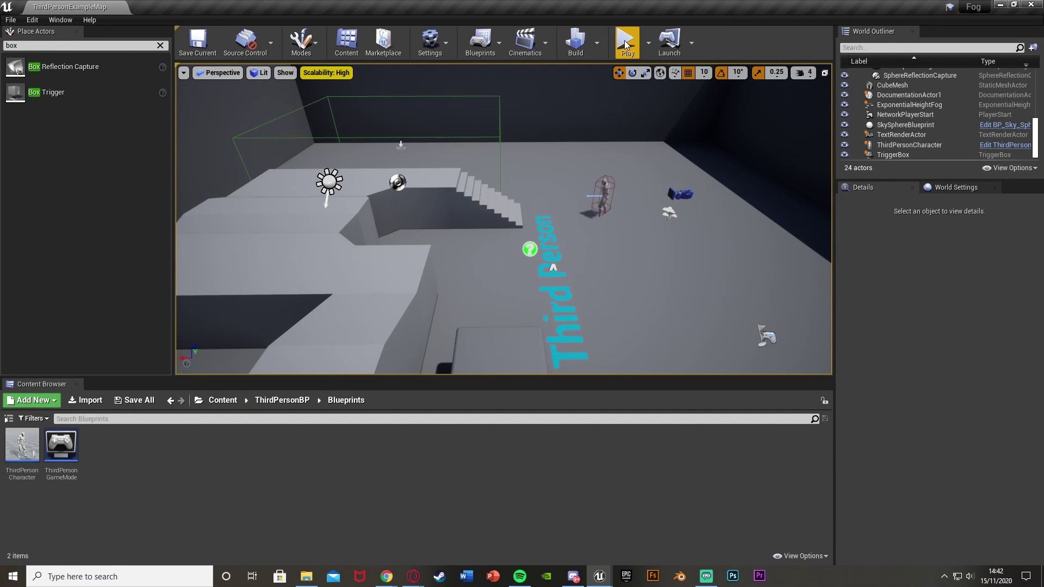
Step: Play-test the level briefly by walking the character forward, and stop the session
{"action": "left_click", "coordinate": [626, 45]}
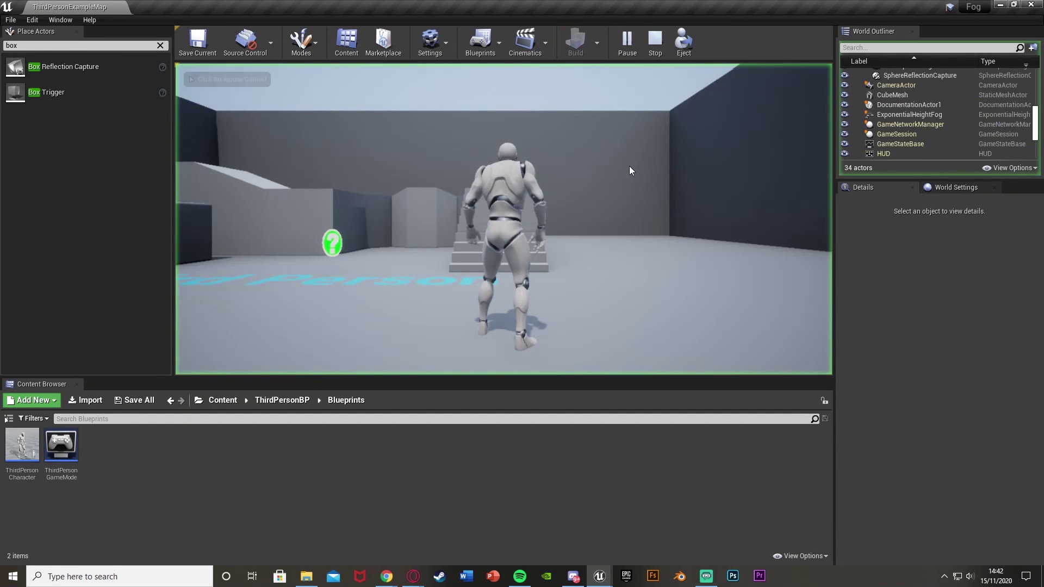
{"action": "key", "text": "w"}
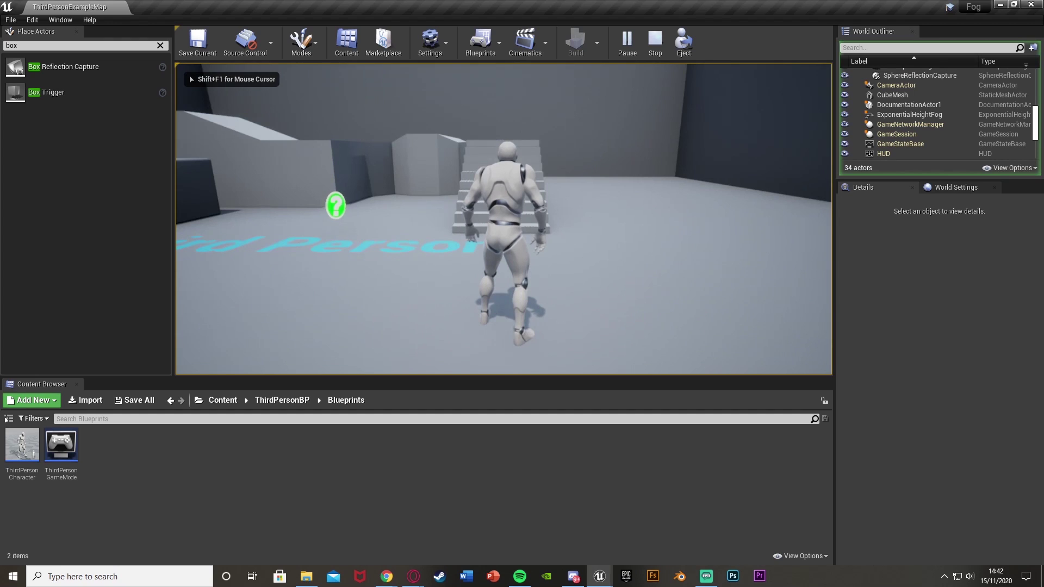
{"action": "key", "text": "Escape"}
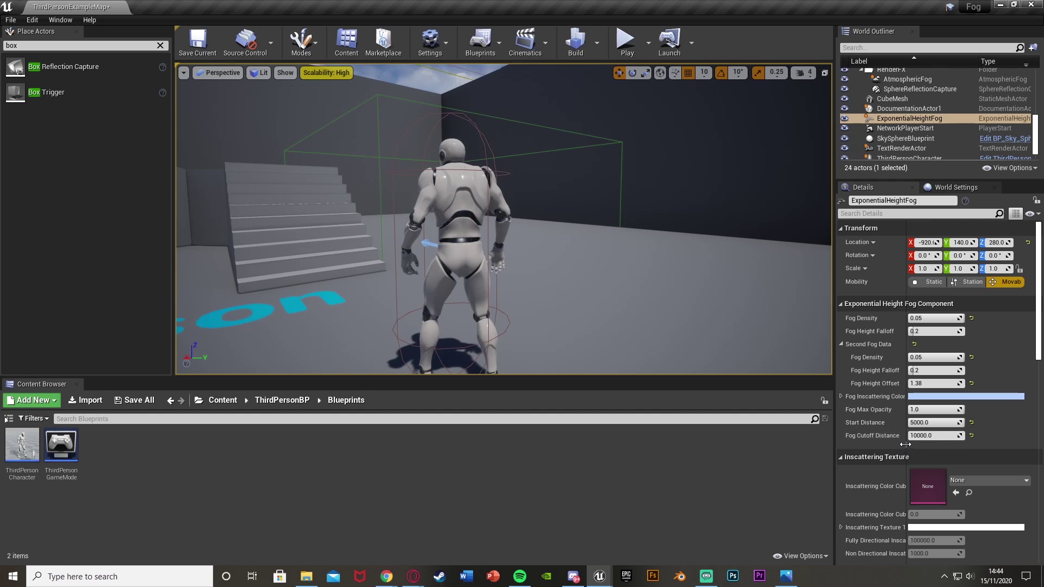
Step: Set the ExponentialHeightFog's Fog Cutoff Distance to 100000 and play-test the level by running the character into and out of the trigger box
{"action": "left_click", "coordinate": [919, 436]}
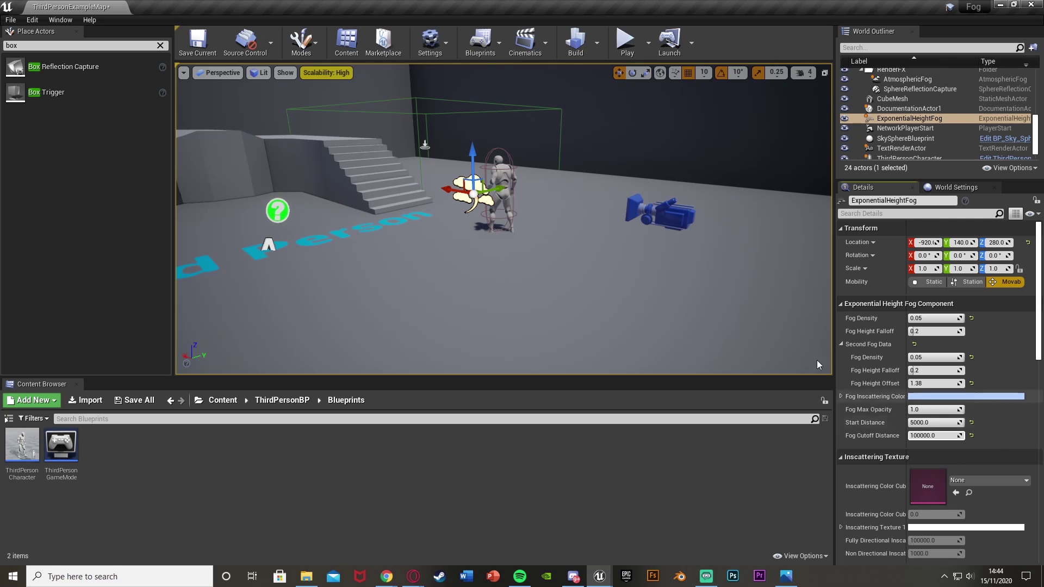
{"action": "left_click", "coordinate": [624, 46]}
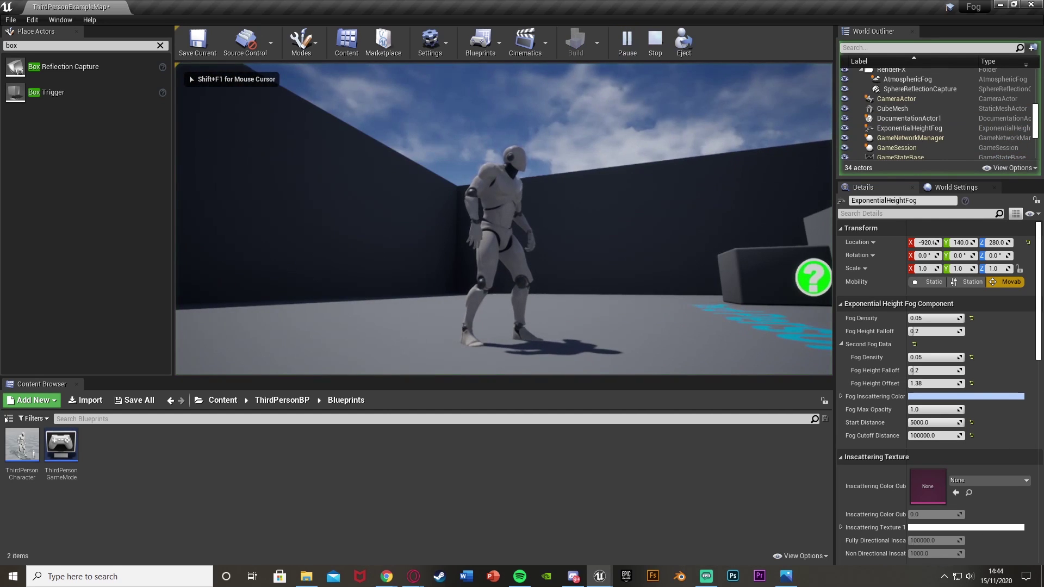
{"action": "key", "text": "a"}
{"action": "key", "text": "d"}
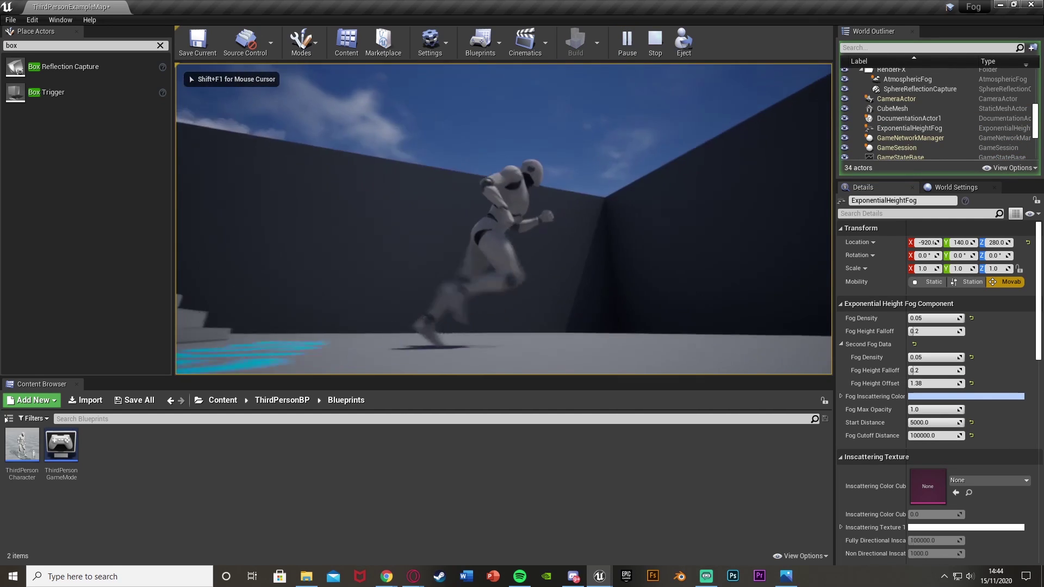
{"action": "key", "text": "w"}
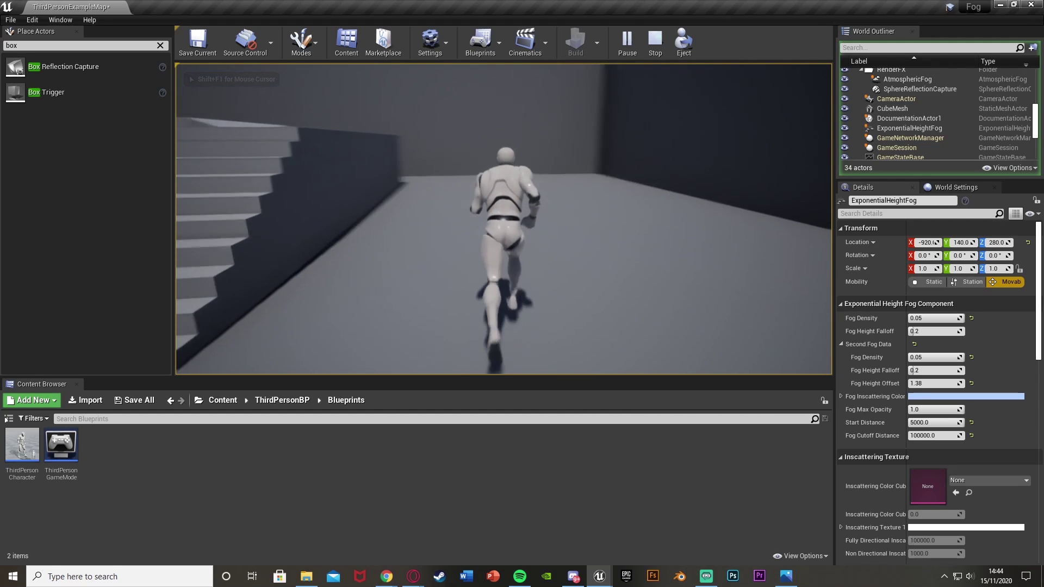
{"action": "key", "text": "d"}
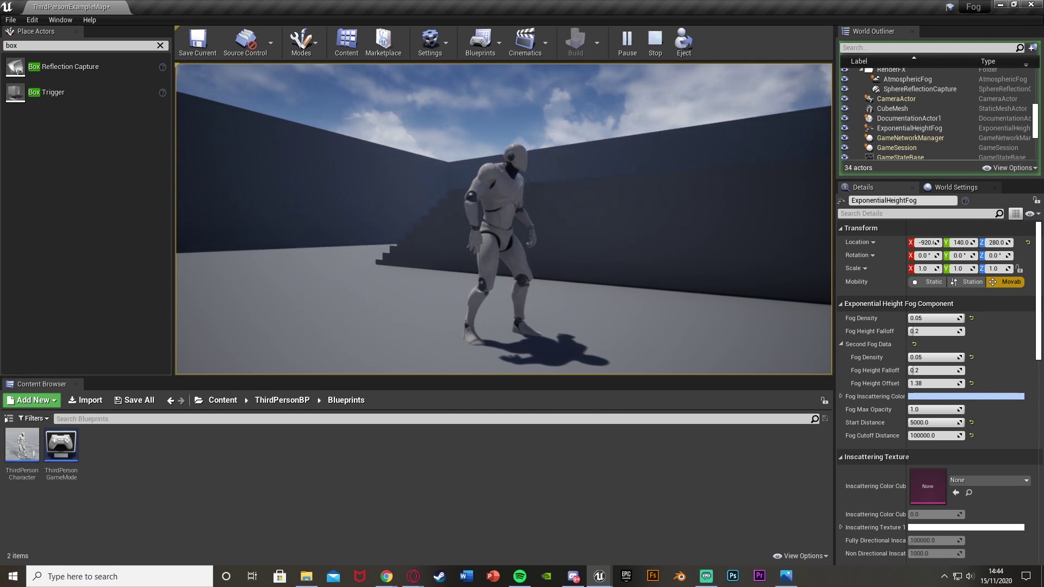
{"action": "key", "text": "a"}
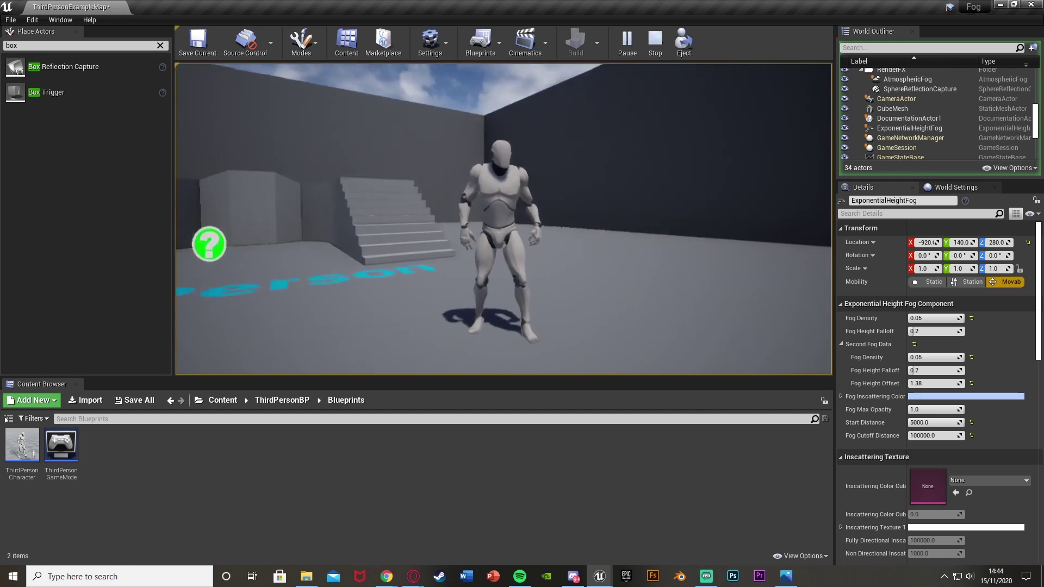
{"action": "key", "text": "Escape"}
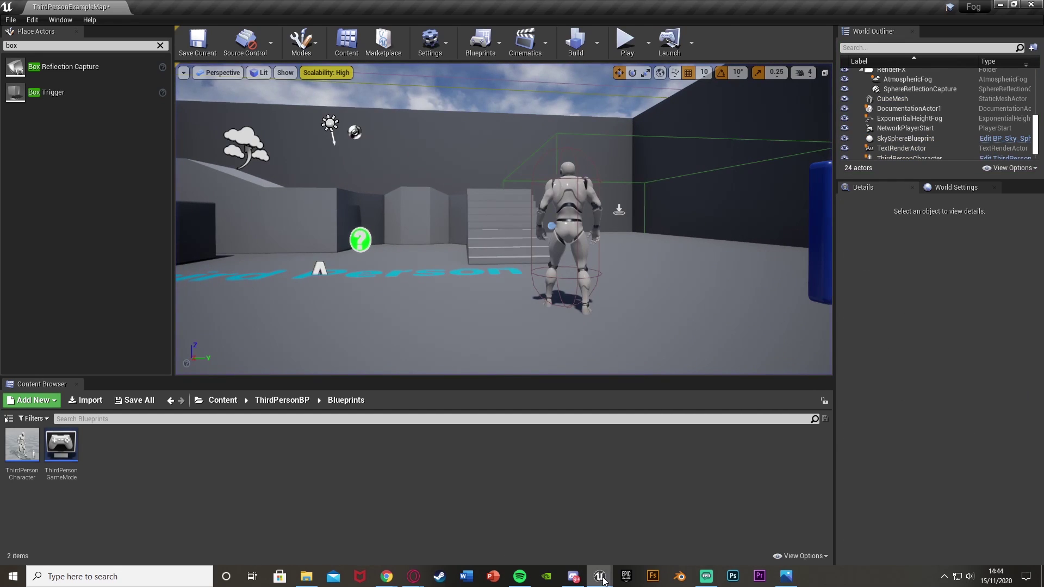
Step: Return to the Level Blueprint and examine how the two overlap events are wired to the two timeline branches
{"action": "left_click", "coordinate": [643, 523]}
{"action": "scroll", "coordinate": [382, 302], "scroll_direction": "down", "scroll_amount": 2}
{"action": "left_click", "coordinate": [369, 275]}
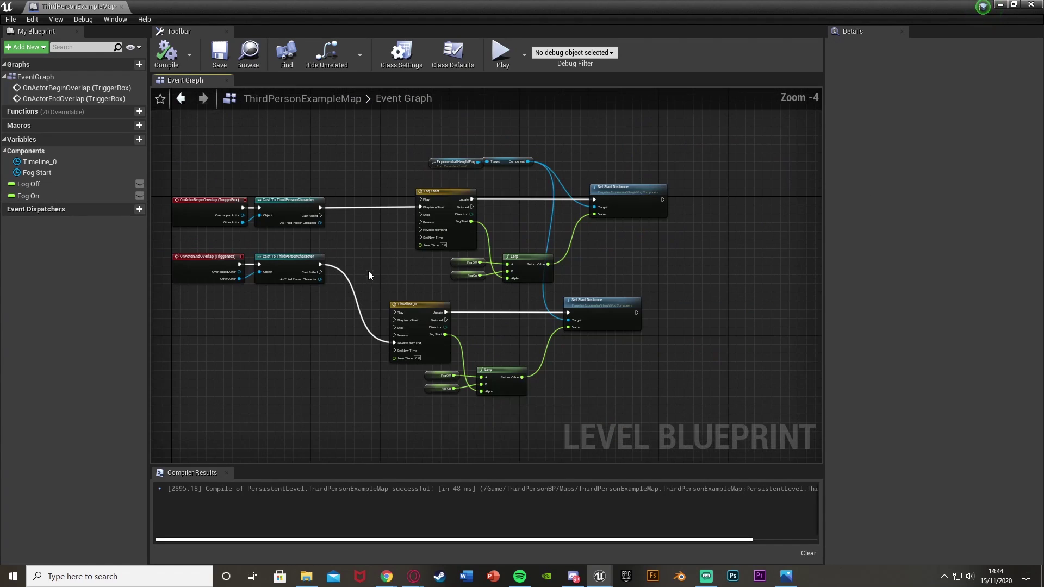
{"action": "scroll", "coordinate": [291, 216], "scroll_direction": "up", "scroll_amount": 2}
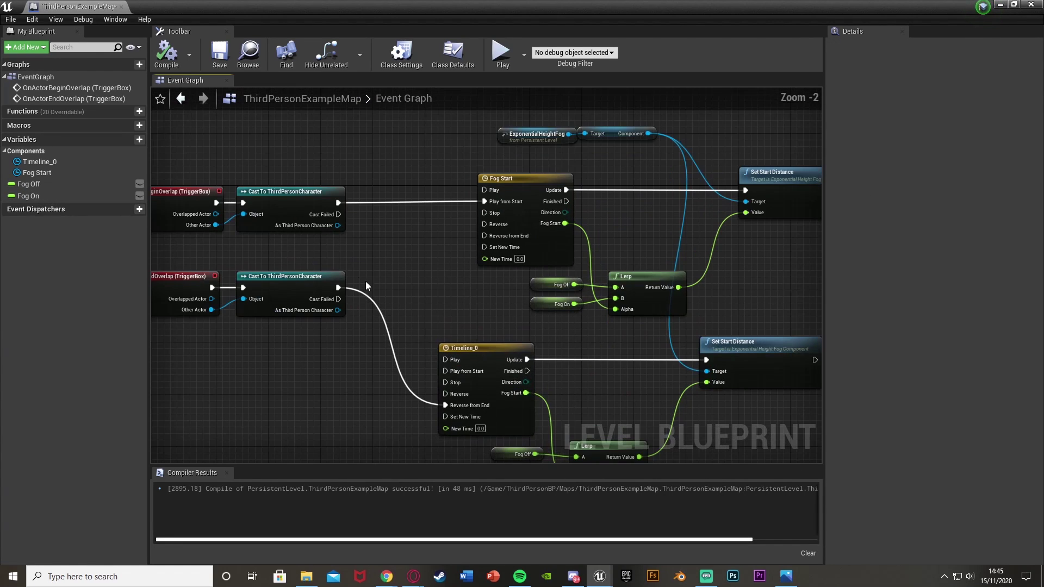
{"action": "right_click_drag", "start_coordinate": [435, 248], "coordinate": [310, 244]}
{"action": "scroll", "coordinate": [311, 244], "scroll_direction": "down", "scroll_amount": 1}
{"action": "left_click_drag", "start_coordinate": [221, 429], "coordinate": [565, 347]}
{"action": "left_click", "coordinate": [296, 245]}
{"action": "left_click_drag", "start_coordinate": [317, 122], "coordinate": [625, 284]}
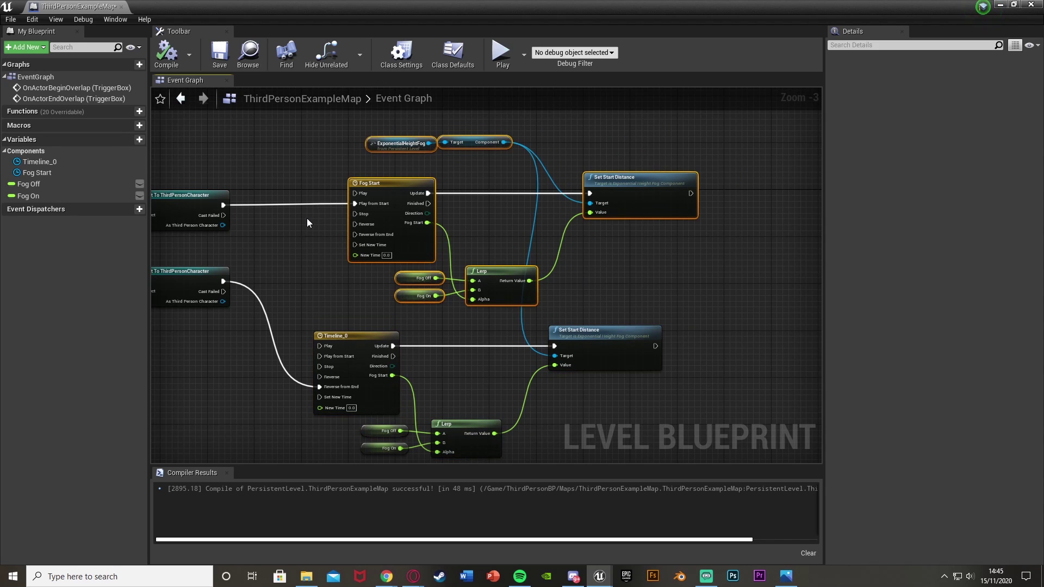
Step: Swap the branches so begin overlap drives Timeline_0's Reverse from End and end overlap drives Fog Start's Play from Start, and compile
{"action": "scroll", "coordinate": [307, 217], "scroll_direction": "up", "scroll_amount": 3}
{"action": "scroll", "coordinate": [350, 228], "scroll_direction": "down", "scroll_amount": 2}
{"action": "left_click_drag", "start_coordinate": [285, 194], "coordinate": [402, 398]}
{"action": "left_click_drag", "start_coordinate": [284, 278], "coordinate": [432, 192]}
{"action": "scroll", "coordinate": [422, 277], "scroll_direction": "down", "scroll_amount": 2}
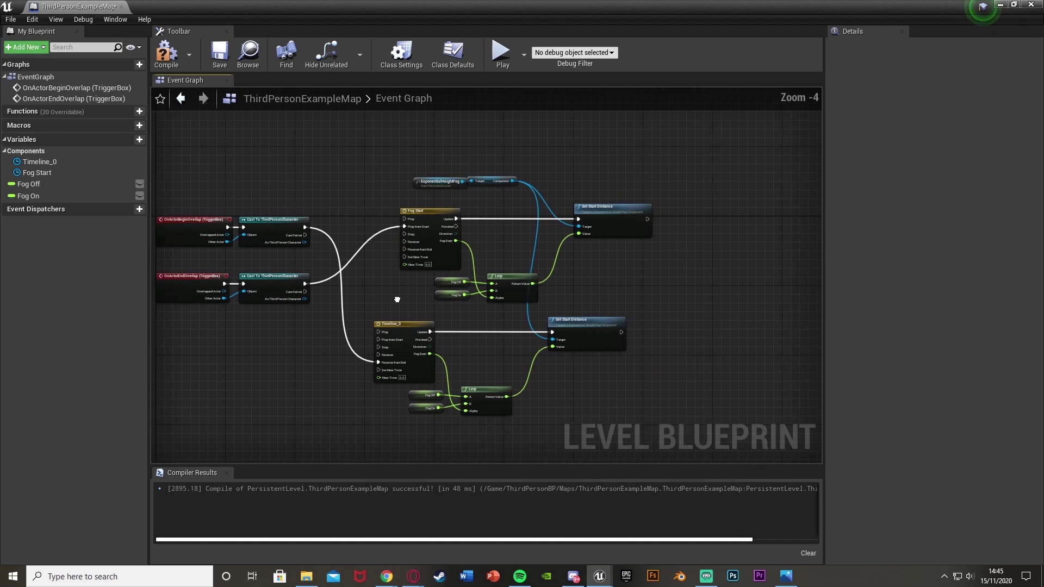
{"action": "left_click", "coordinate": [167, 53]}
{"action": "left_click", "coordinate": [999, 4]}
Step: Select the ExponentialHeightFog actor in the level and set its Start Distance to 0
{"action": "left_click_drag", "start_coordinate": [739, 199], "coordinate": [506, 217]}
{"action": "left_click", "coordinate": [731, 194]}
{"action": "key", "text": "f"}
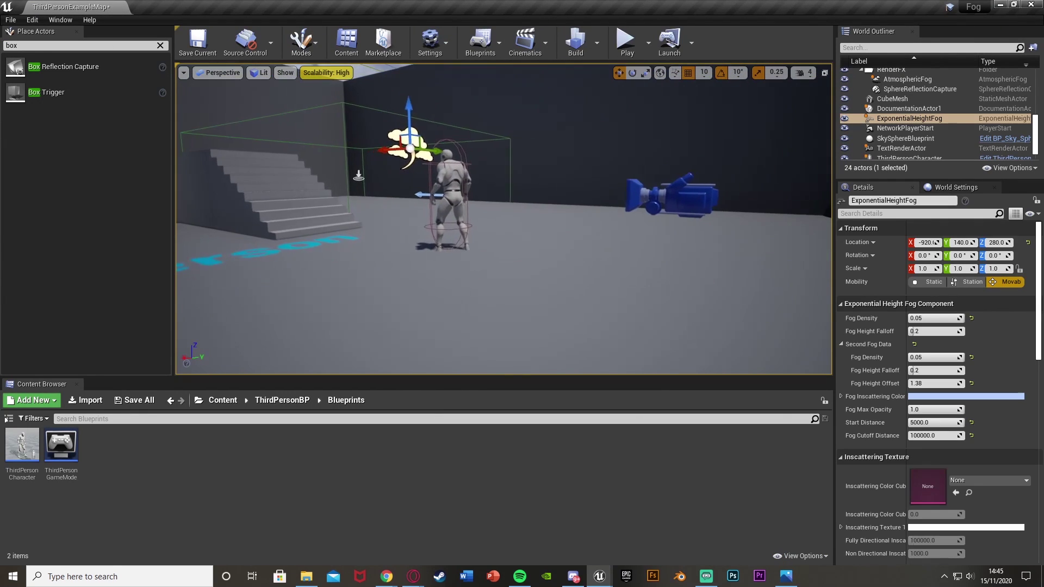
{"action": "left_click_drag", "start_coordinate": [920, 422], "coordinate": [870, 422]}
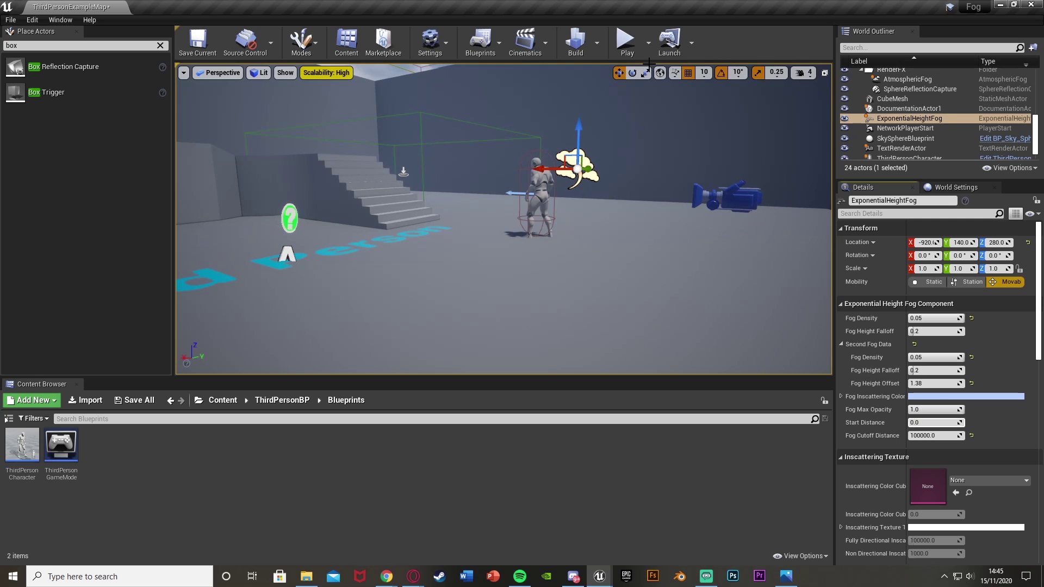
Step: Play-test the level by running the character repeatedly into and out of the trigger box to check the fog transitions
{"action": "left_click", "coordinate": [625, 40]}
{"action": "left_click", "coordinate": [603, 191]}
{"action": "key", "text": "w"}
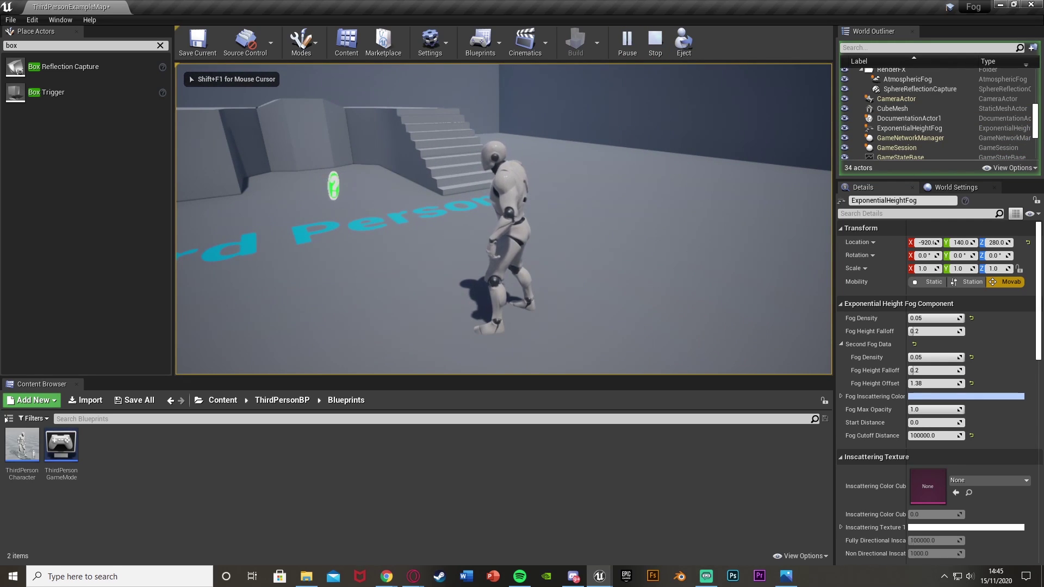
{"action": "key", "text": "w"}
{"action": "key", "text": "w"}
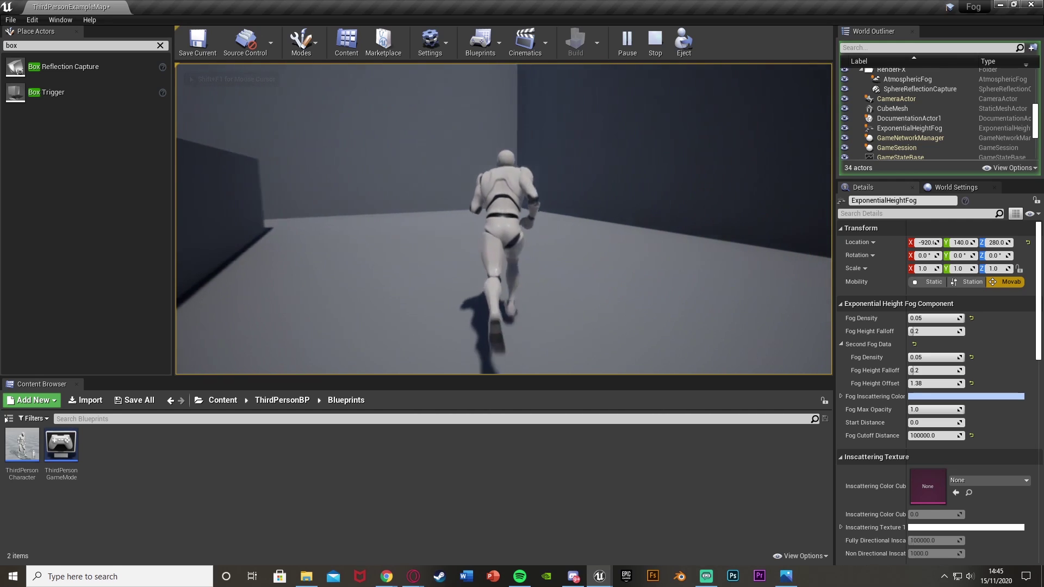
{"action": "key", "text": "d"}
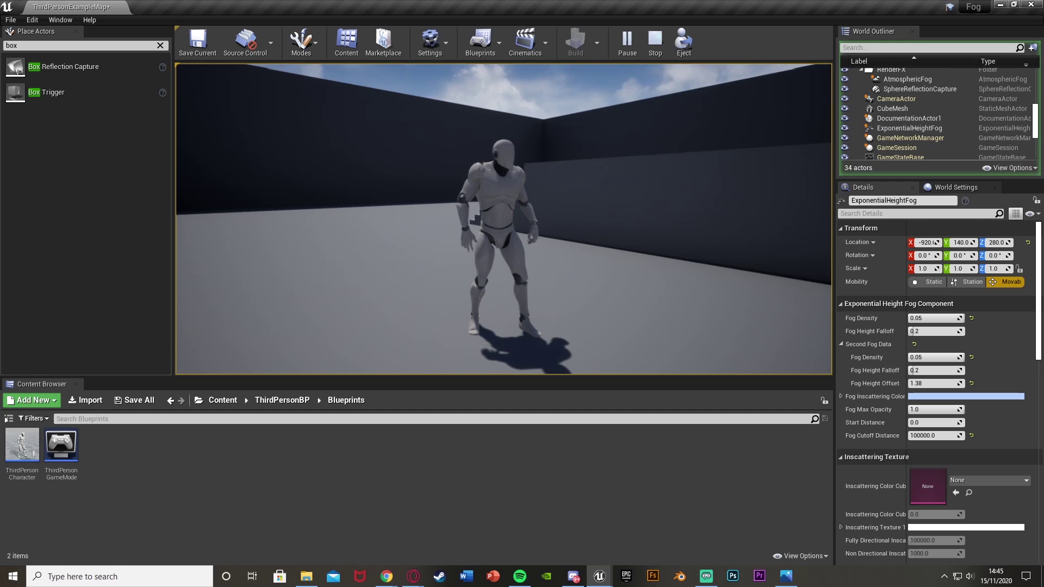
{"action": "key", "text": "a"}
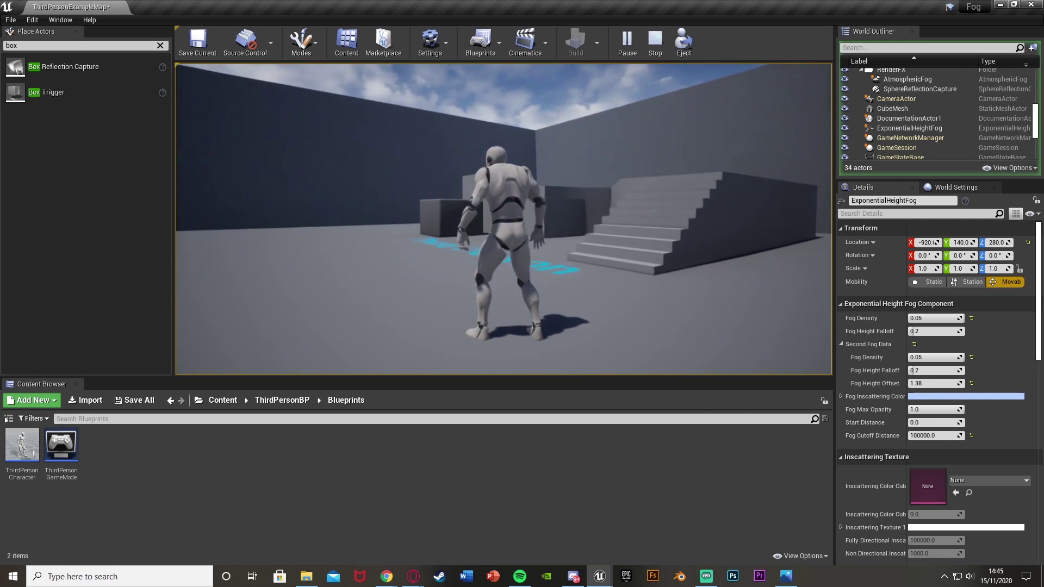
{"action": "key", "text": "a"}
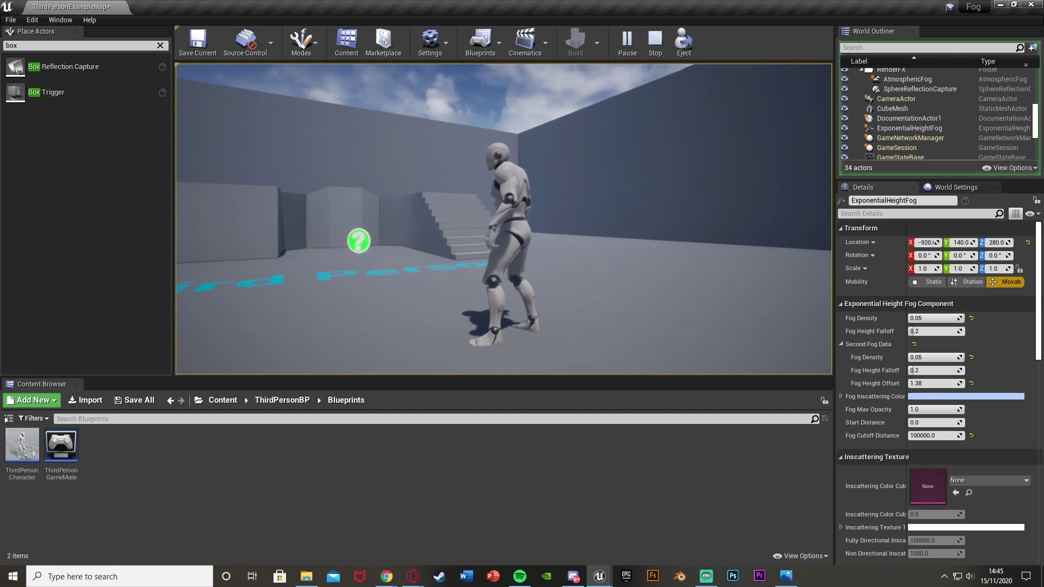
{"action": "mouse_move", "coordinate": [503, 218]}
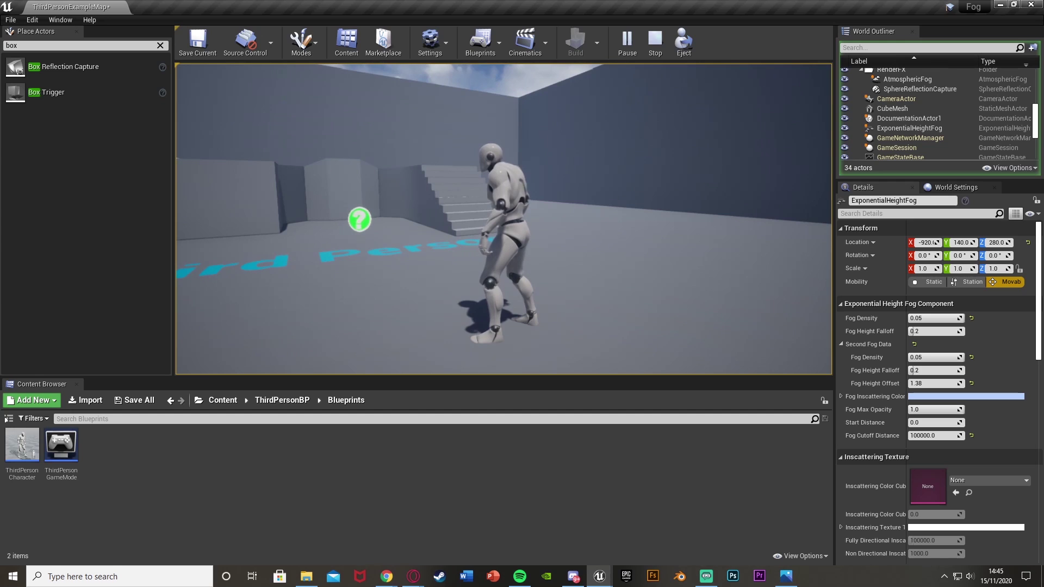
{"action": "key", "text": "d"}
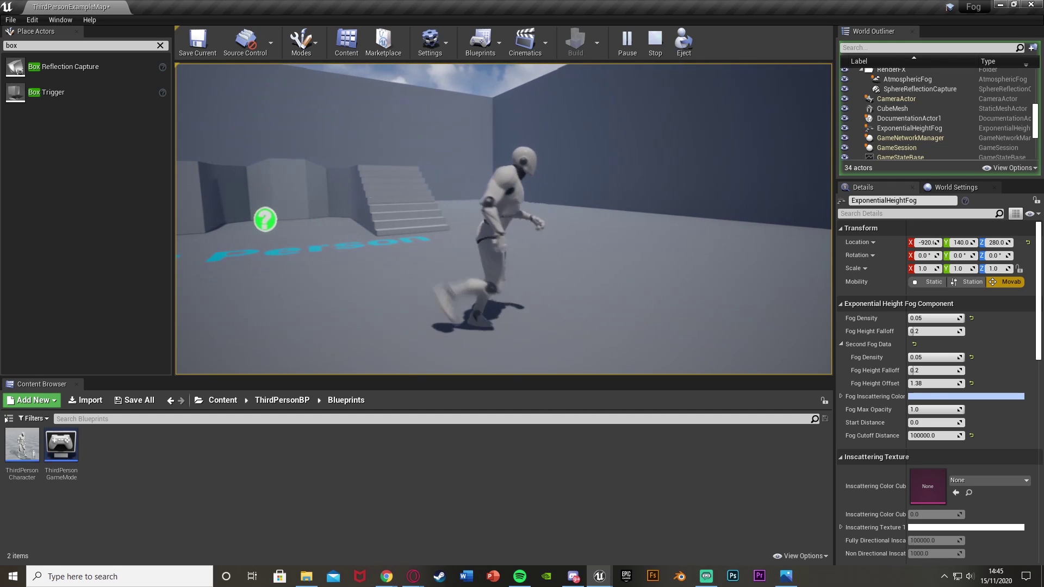
{"action": "key", "text": "w"}
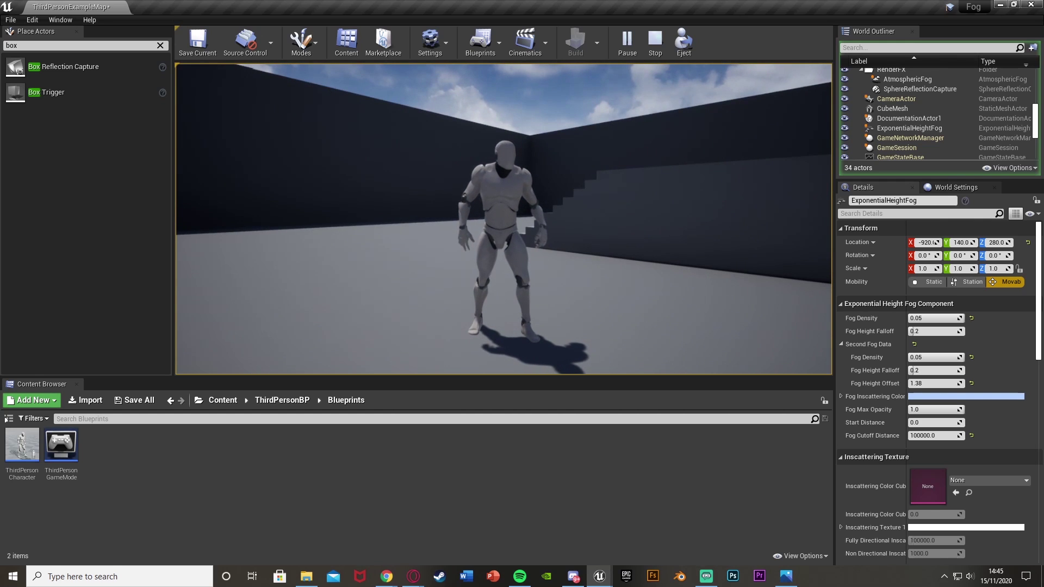
{"action": "key", "text": "w"}
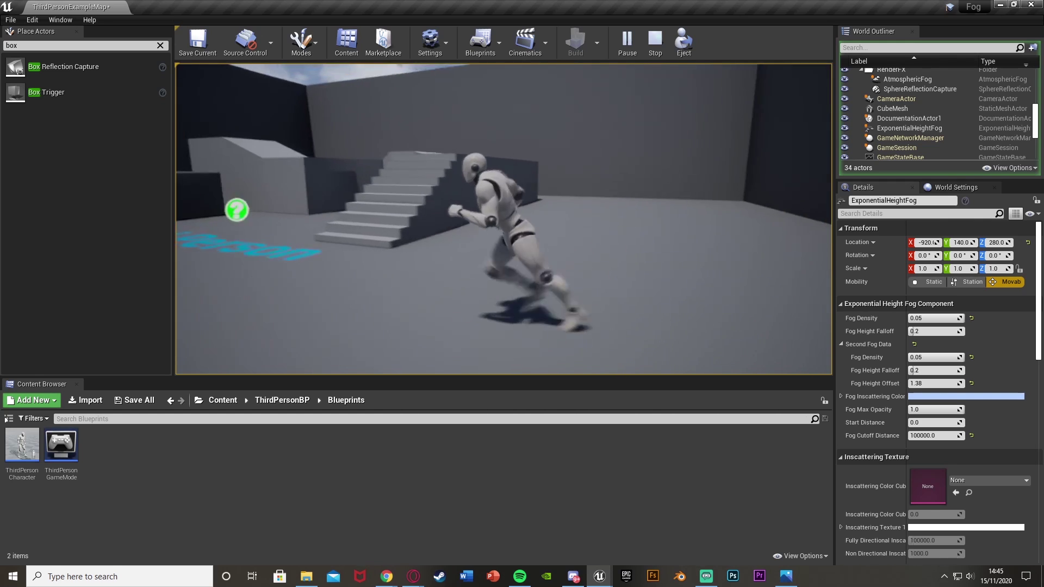
{"action": "key", "text": "d"}
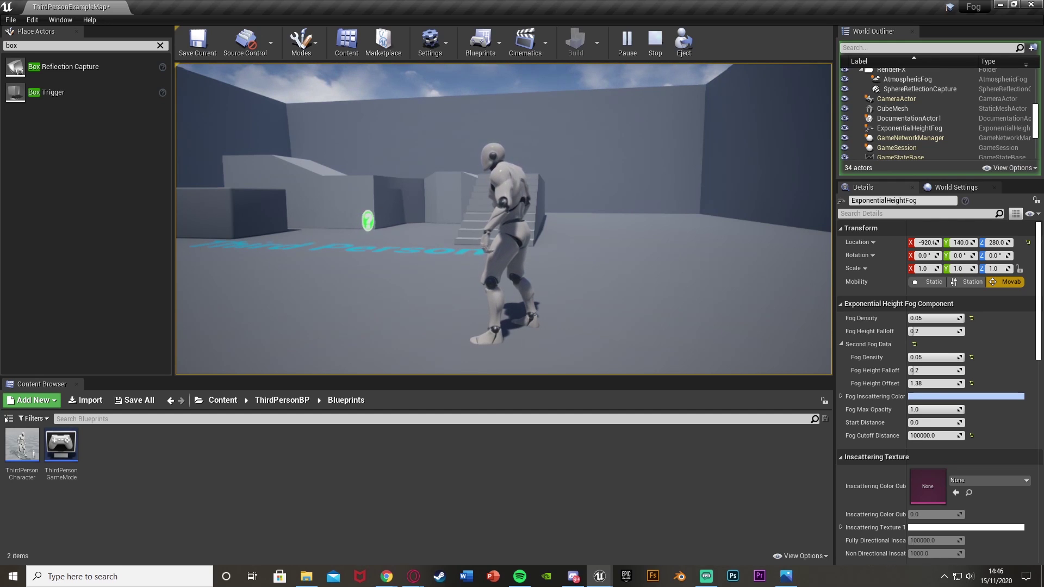
{"action": "key", "text": "a"}
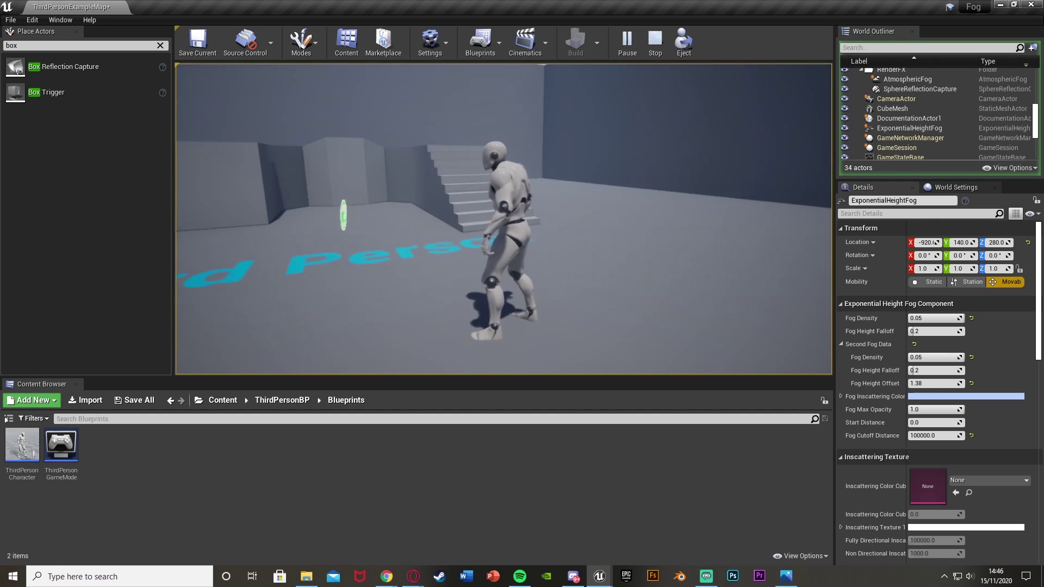
{"action": "key", "text": "w"}
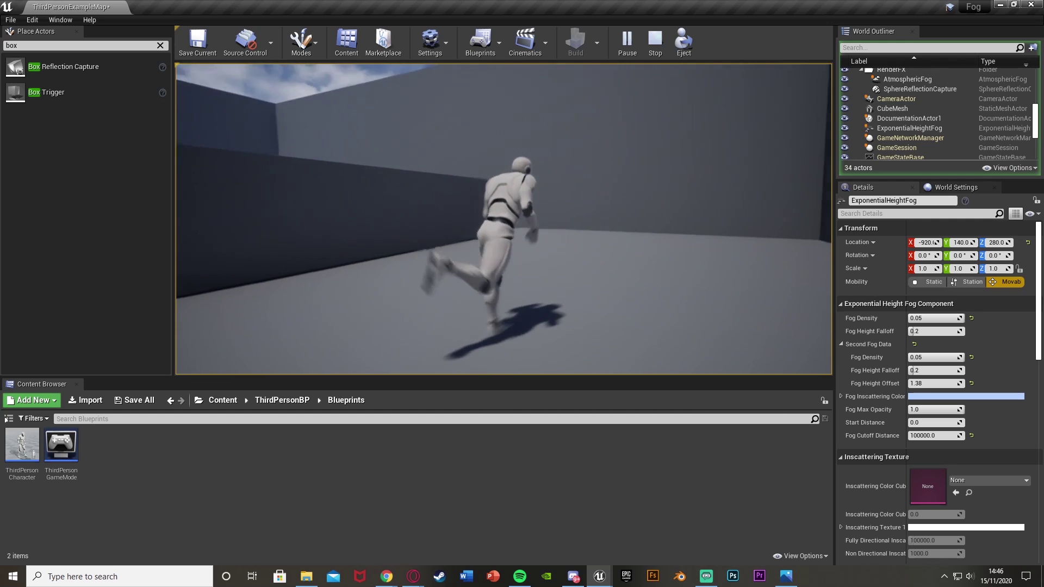
{"action": "key", "text": "d"}
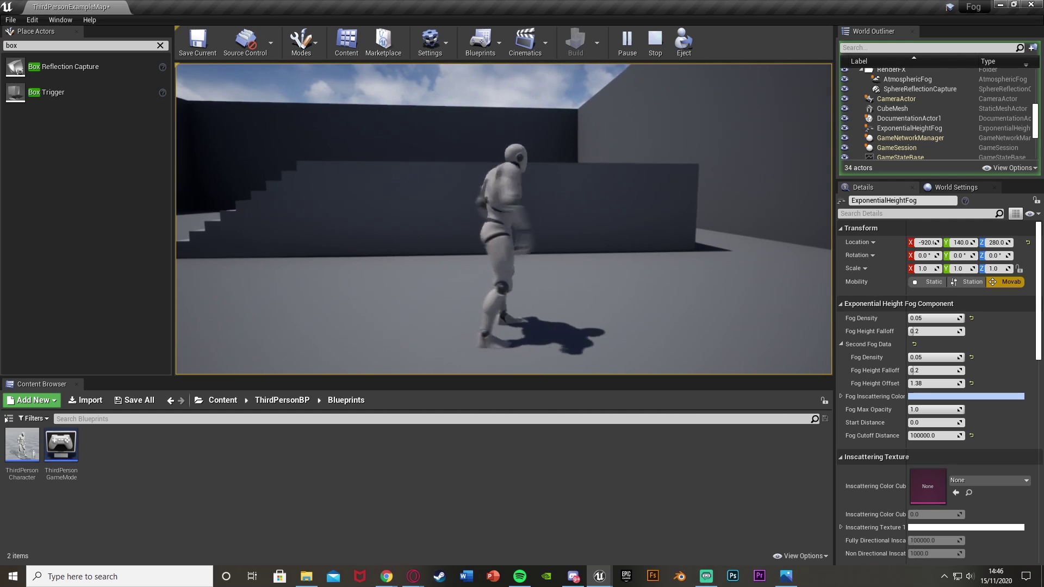
{"action": "key", "text": "a"}
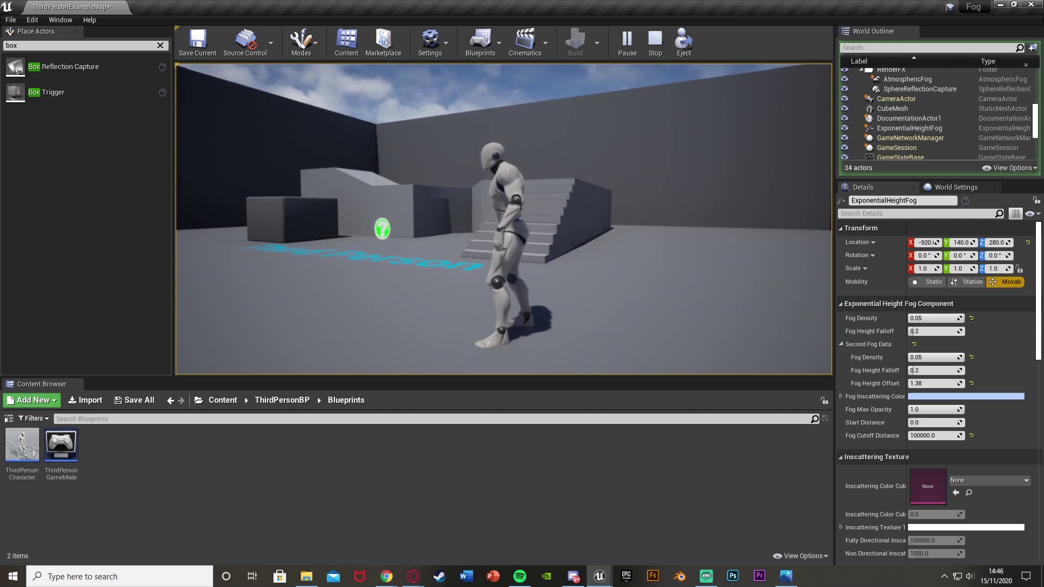